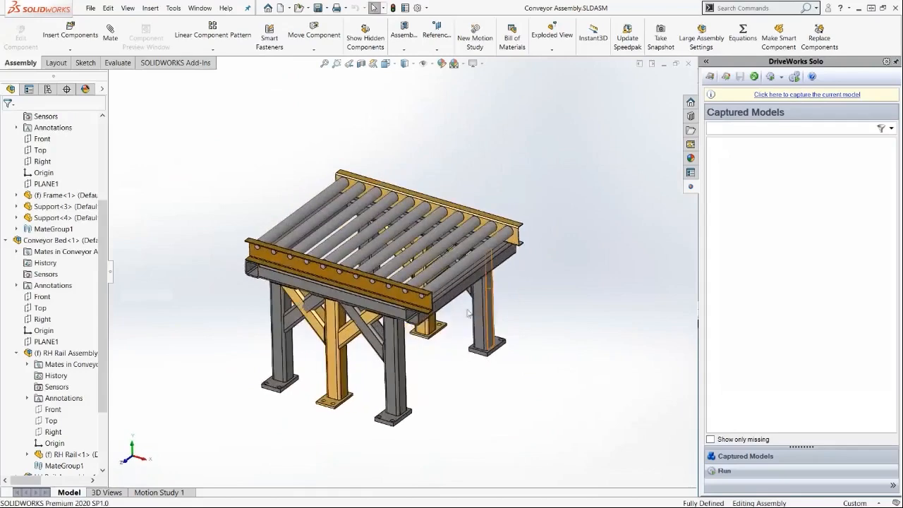
# Examine the conveyor's support legs in the assembly view.
pyautogui.scroll(-2, 337, 328)
pyautogui.click(337, 328)
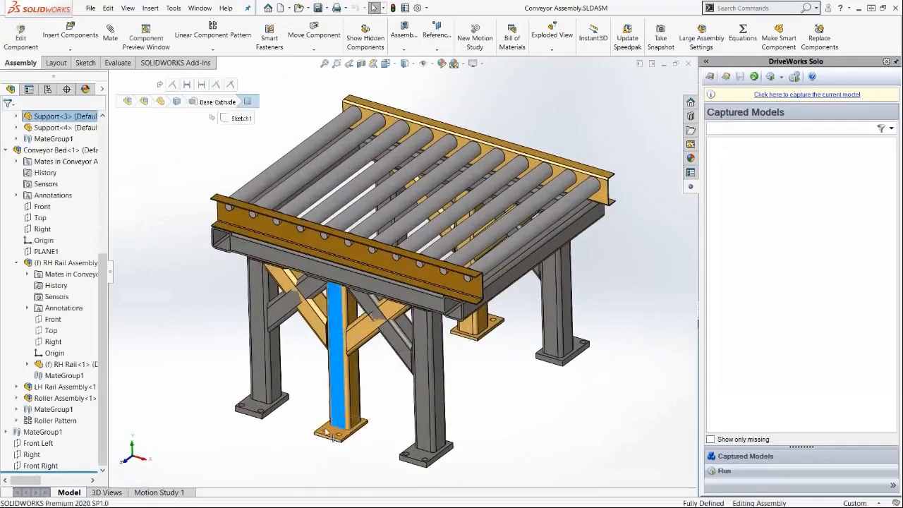
pyautogui.click(302, 386)
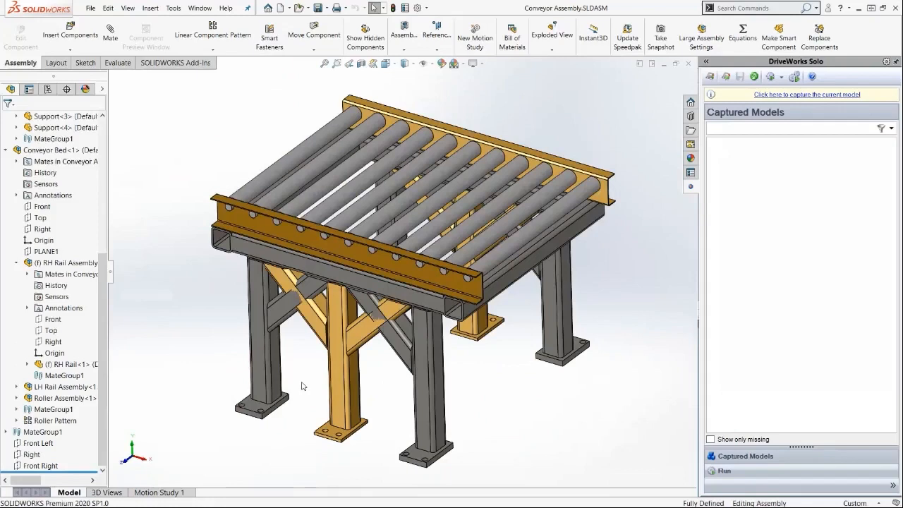
pyautogui.scroll(2, 421, 289)
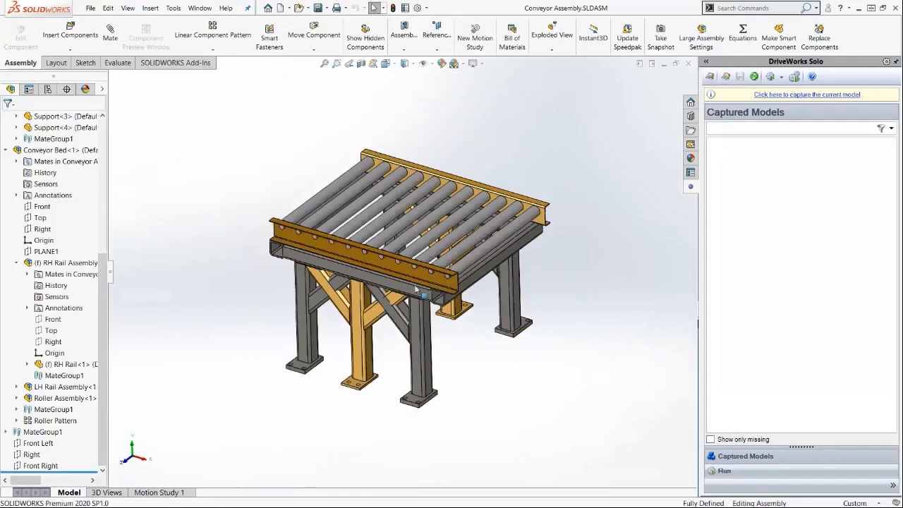
# Review the assembly's equations, global variables and dimensions without making changes.
pyautogui.click(742, 34)
pyautogui.moveTo(499, 93); pyautogui.dragTo(491, 93)
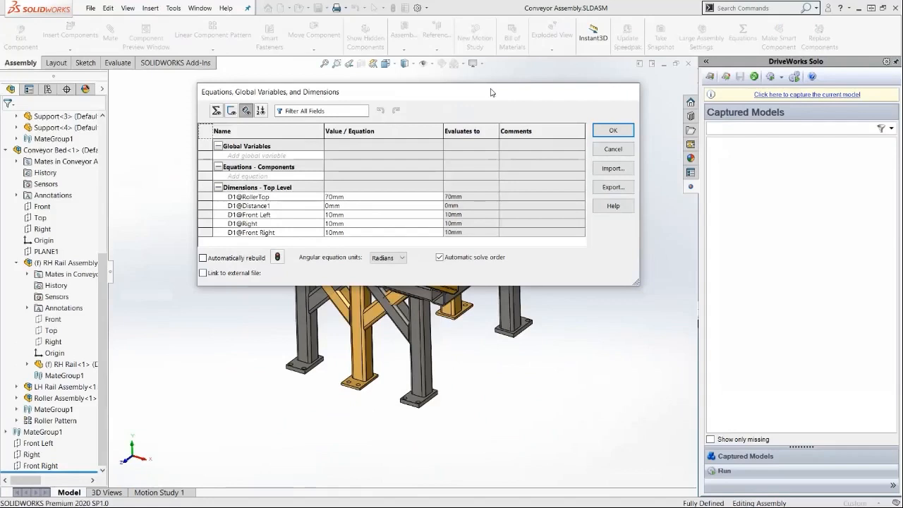
pyautogui.click(616, 148)
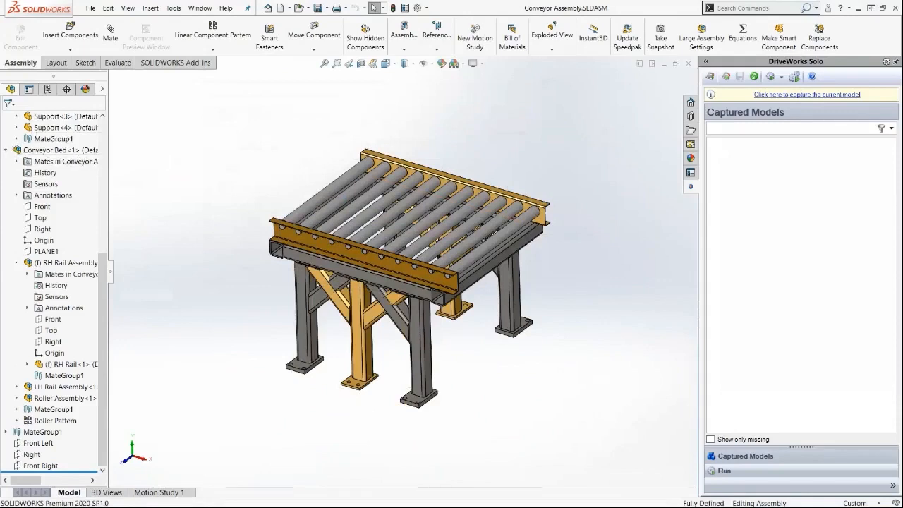
# Capture the current conveyor assembly as a DriveWorks model.
pyautogui.click(7, 150)
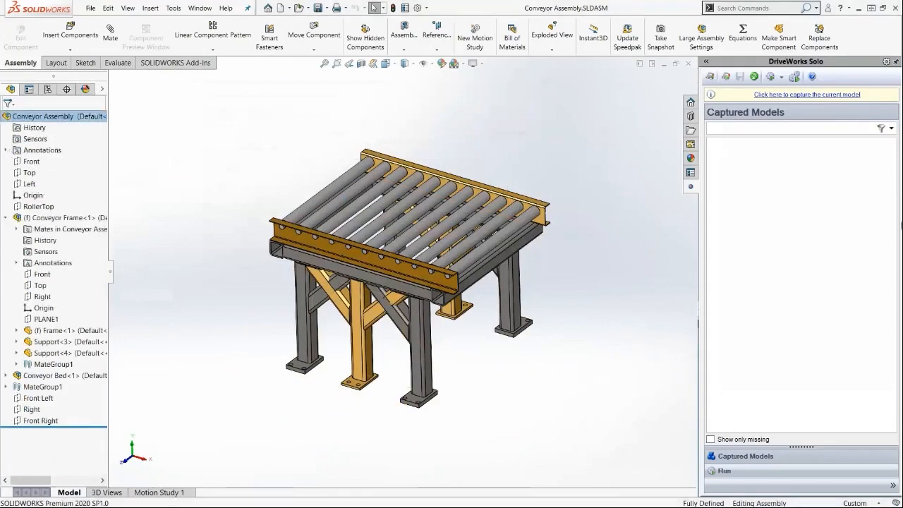
pyautogui.click(806, 94)
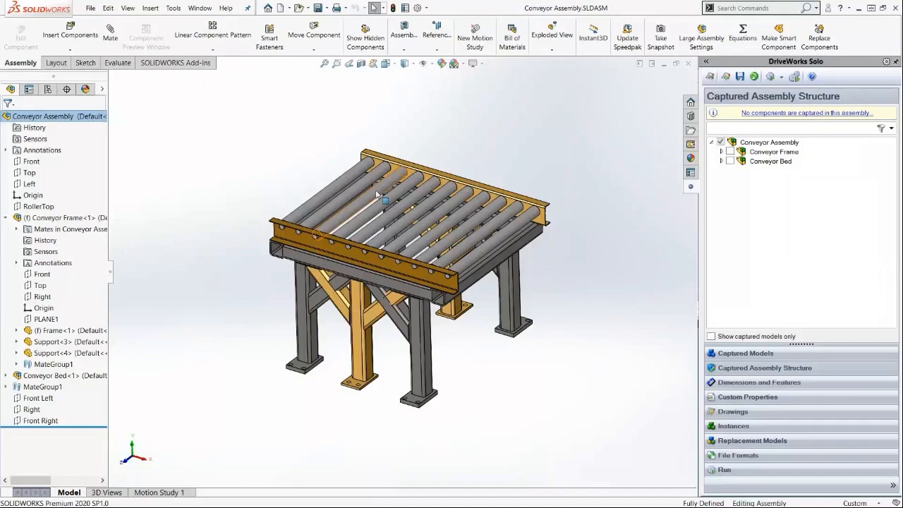
# Suppress the Conveyor Bed component in the assembly.
pyautogui.click(73, 375)
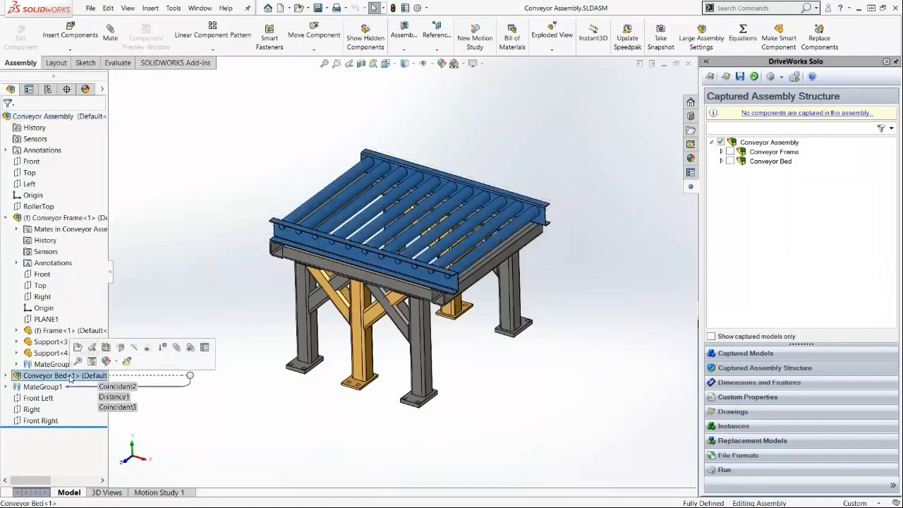
pyautogui.click(164, 347)
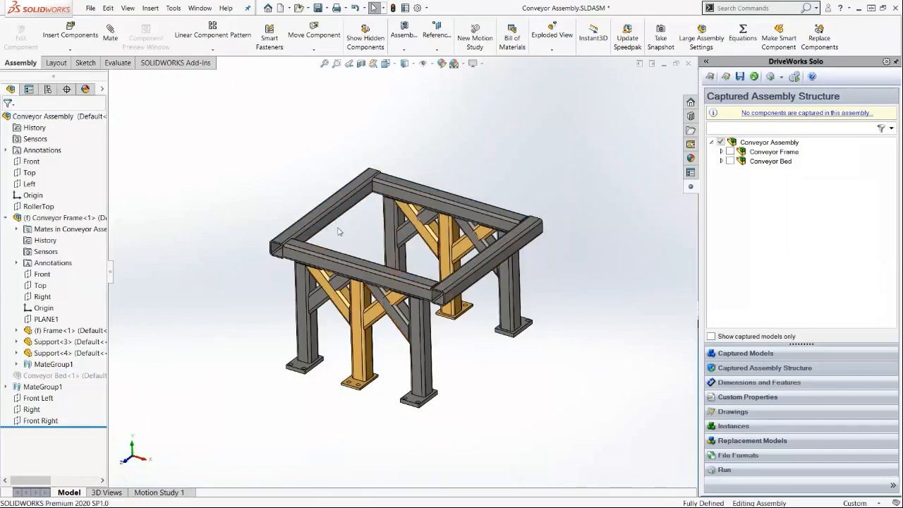
# Capture the Conveyor Frame subassembly with its Frame and Support components in the assembly structure.
pyautogui.click(730, 151)
pyautogui.click(721, 136)
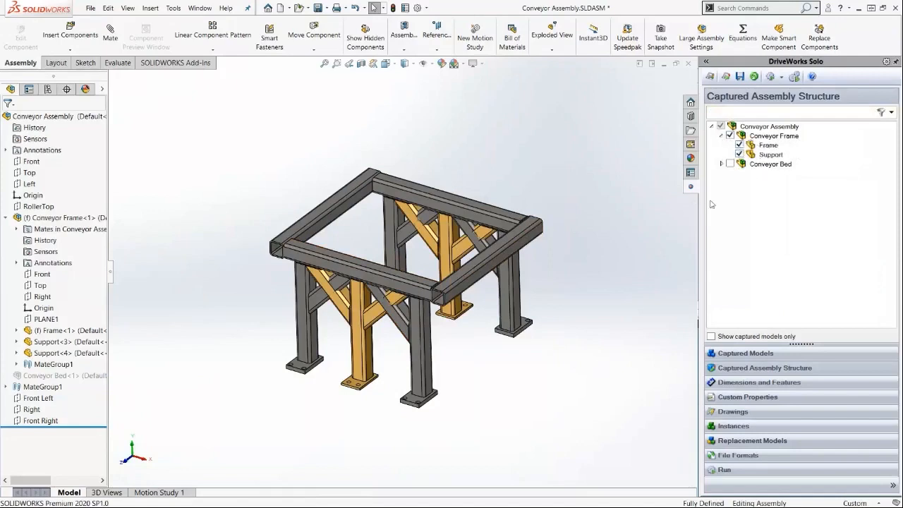
# Open the captured Conveyor Frame subassembly from the captured models list.
pyautogui.click(765, 354)
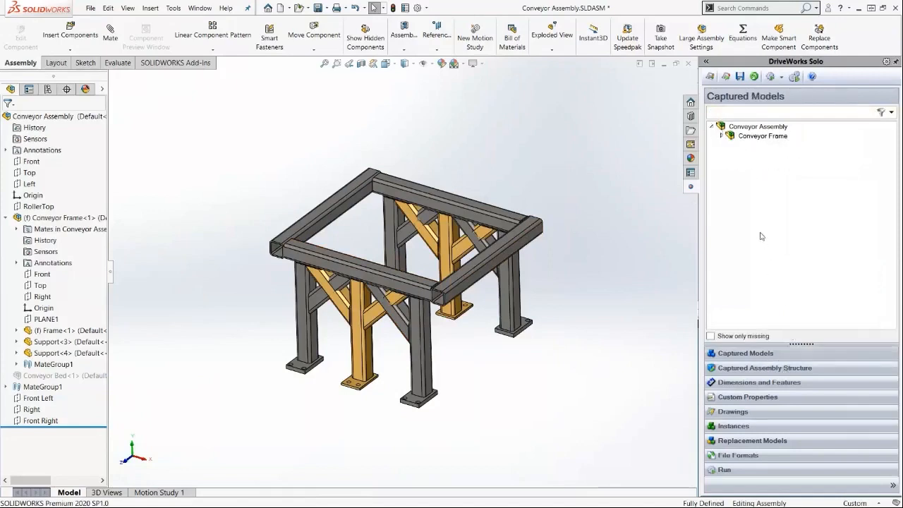
pyautogui.click(721, 136)
pyautogui.click(748, 136)
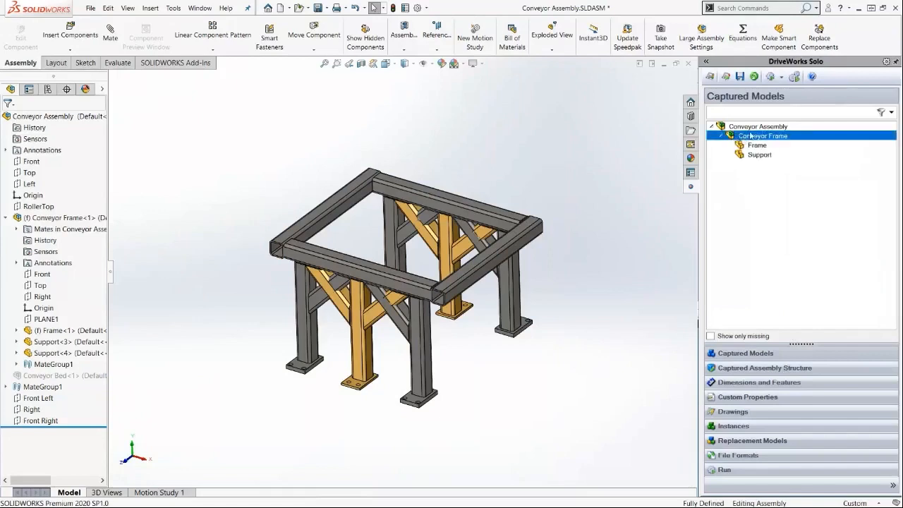
pyautogui.doubleClick(754, 137)
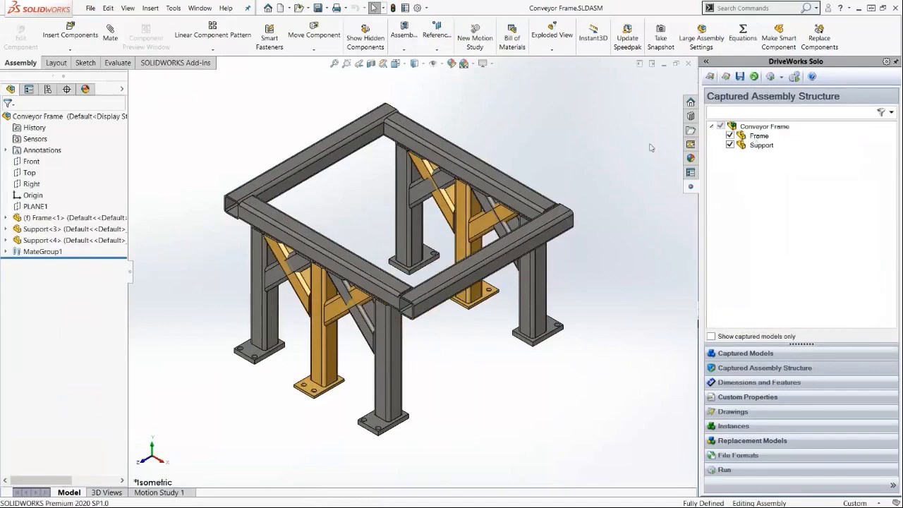
# Capture the SupportCentreLine mate dimension as a DriveWorks dimension named Half Length.
pyautogui.click(318, 294)
pyautogui.click(7, 252)
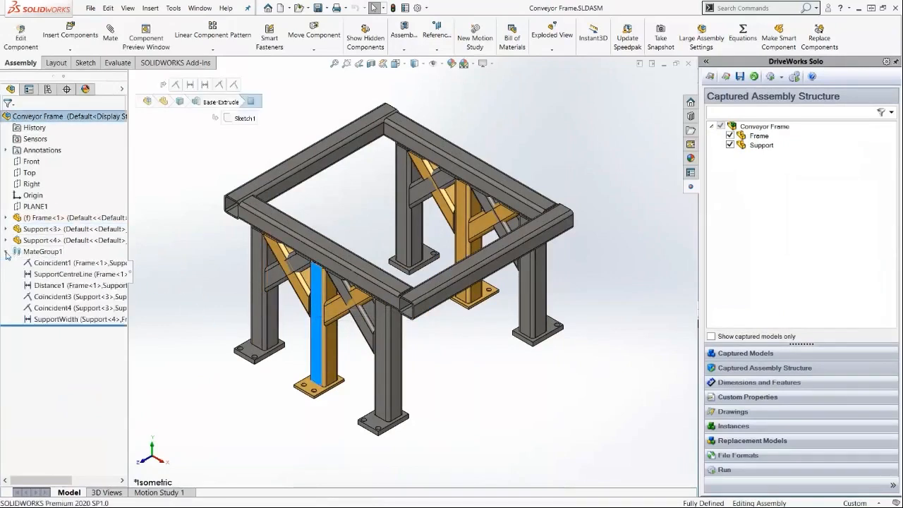
pyautogui.click(74, 275)
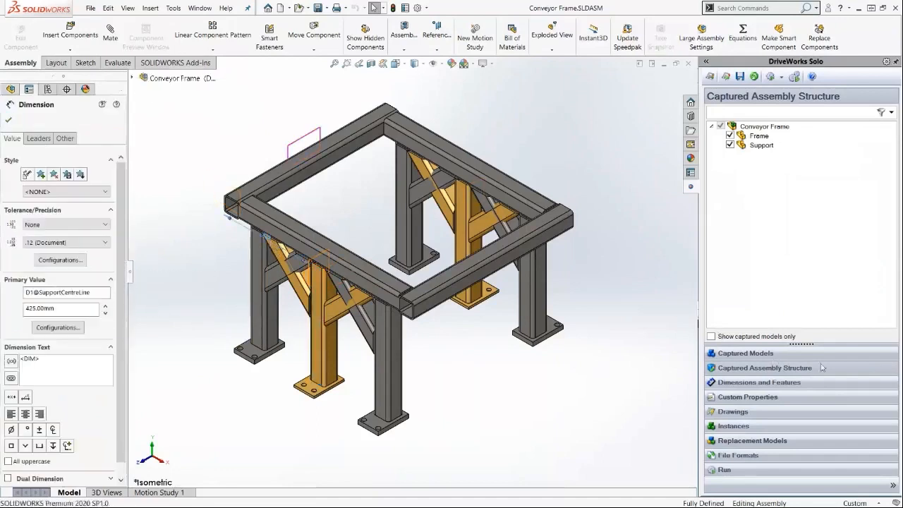
pyautogui.click(776, 382)
pyautogui.click(784, 318)
pyautogui.write('Half Le')
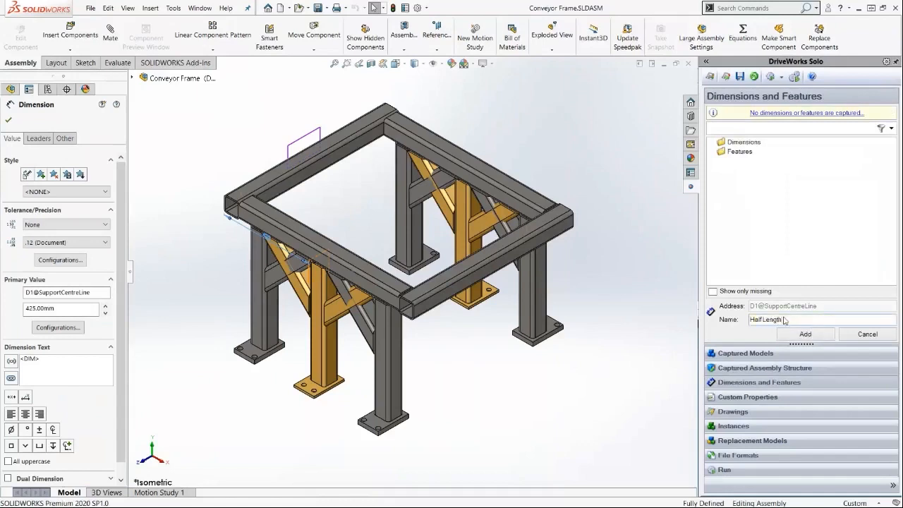
pyautogui.write('ngth')
pyautogui.press('Return')
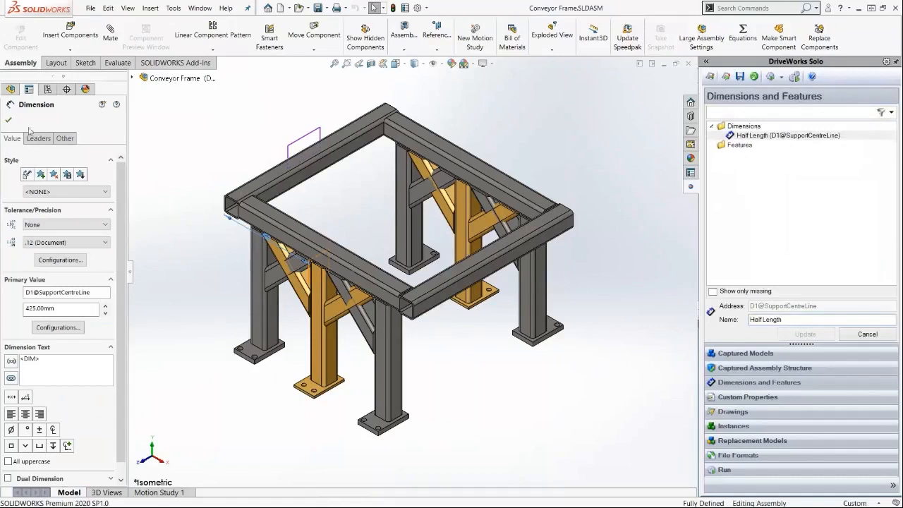
pyautogui.click(190, 136)
# Return to the conveyor assembly and open the captured Frame part.
pyautogui.click(689, 64)
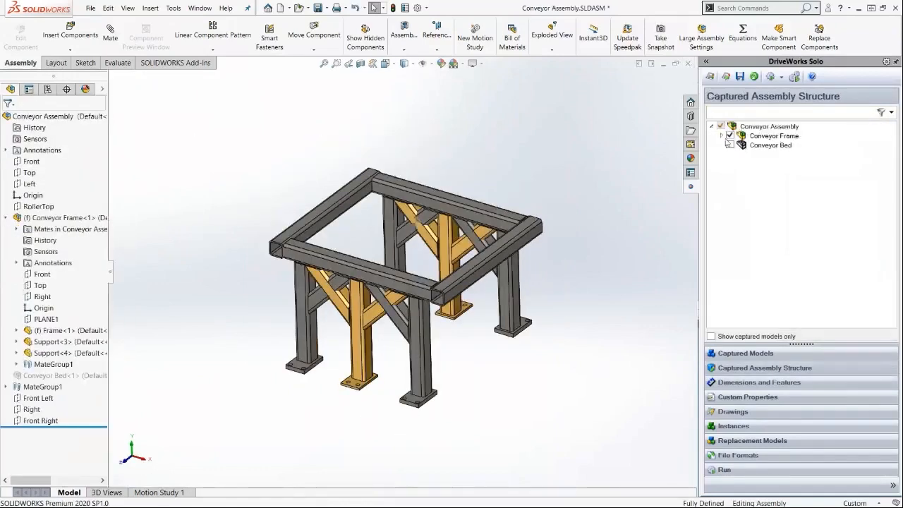
pyautogui.click(747, 352)
pyautogui.click(720, 136)
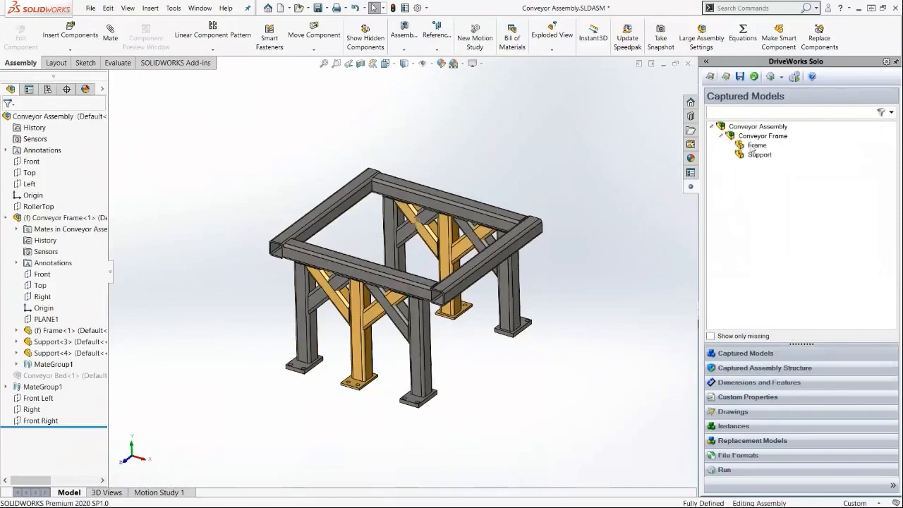
pyautogui.click(753, 146)
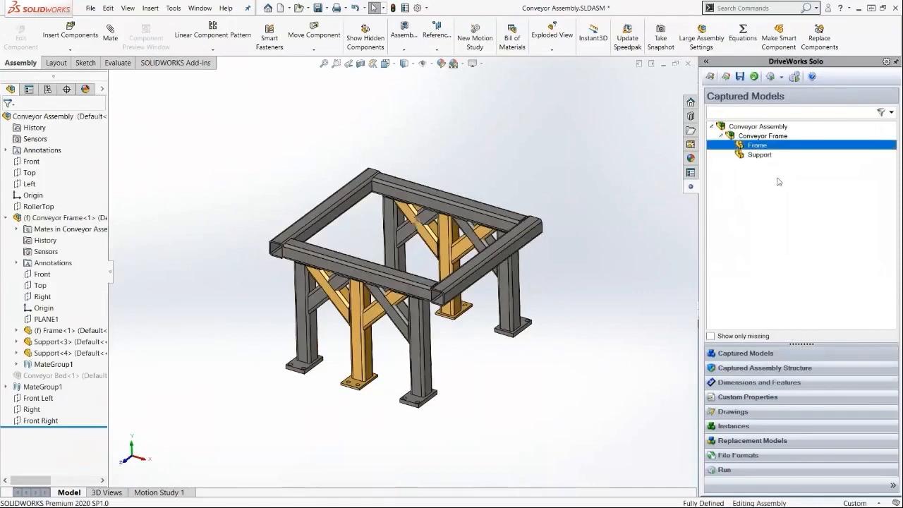
pyautogui.doubleClick(759, 145)
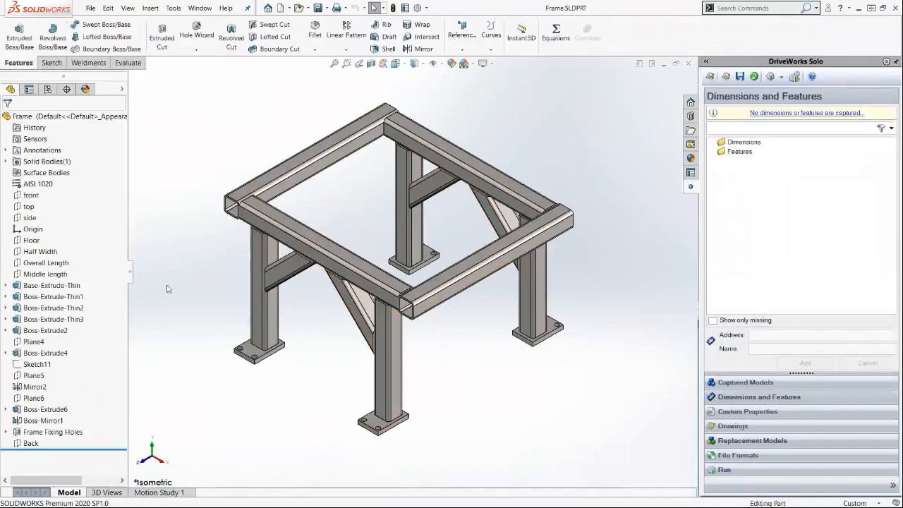
# Capture the Frame part's Half Width dimension under the name Half Width.
pyautogui.click(43, 252)
pyautogui.doubleClick(42, 255)
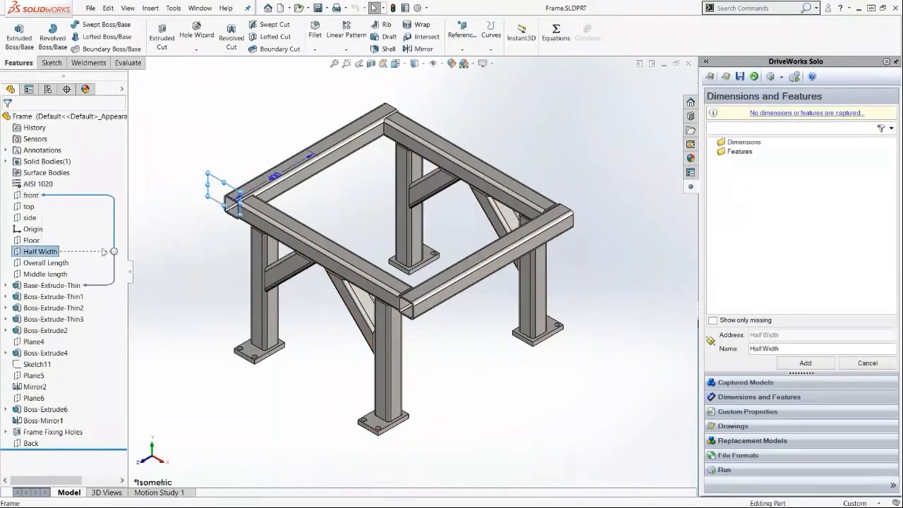
pyautogui.click(273, 184)
pyautogui.click(784, 349)
pyautogui.write('Half Wid')
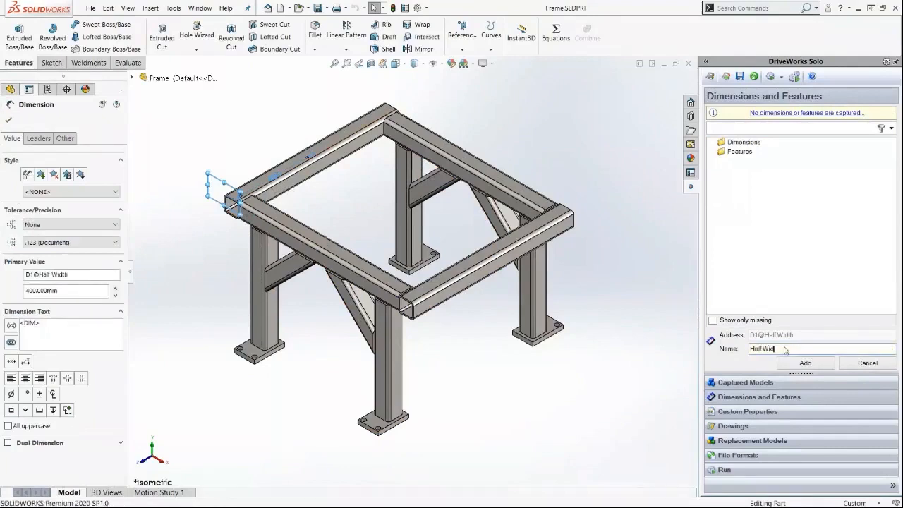
pyautogui.click(804, 363)
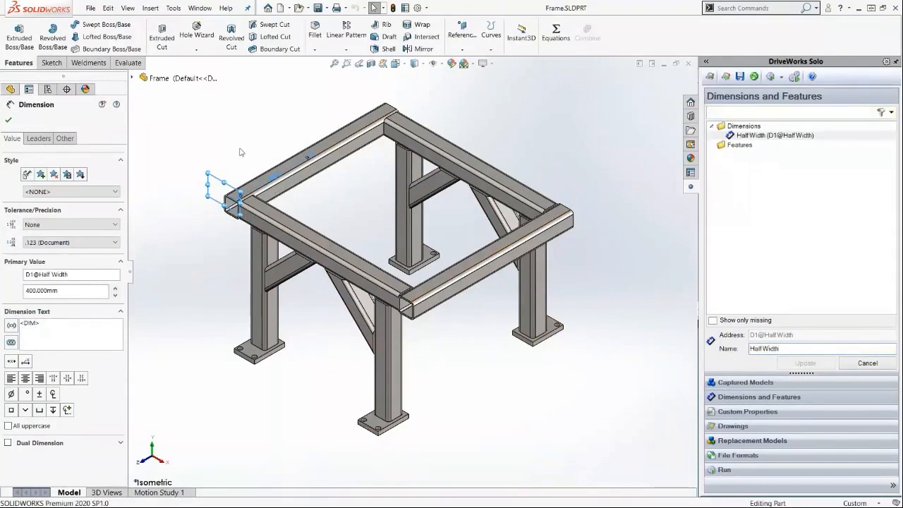
# Capture the Overall Length dimension under the name Length.
pyautogui.click(218, 169)
pyautogui.click(45, 263)
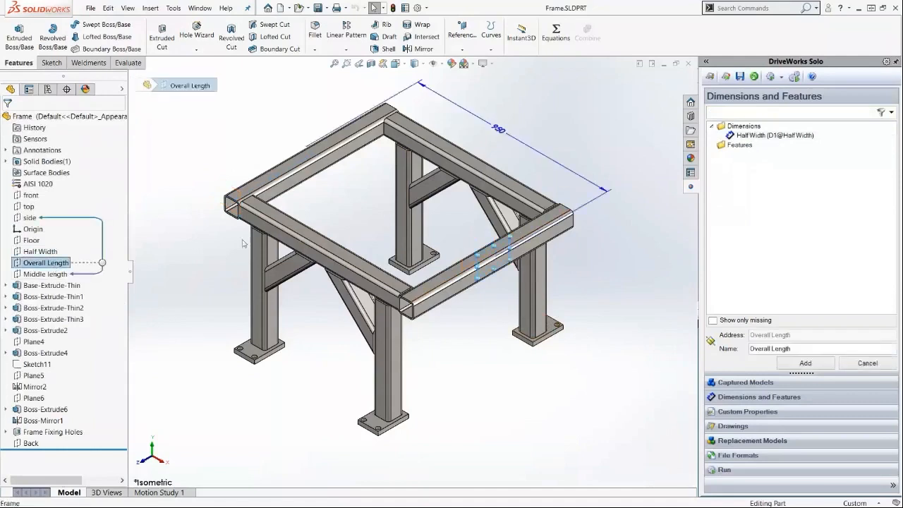
pyautogui.click(507, 138)
pyautogui.click(774, 349)
pyautogui.write('Le')
pyautogui.press('Return')
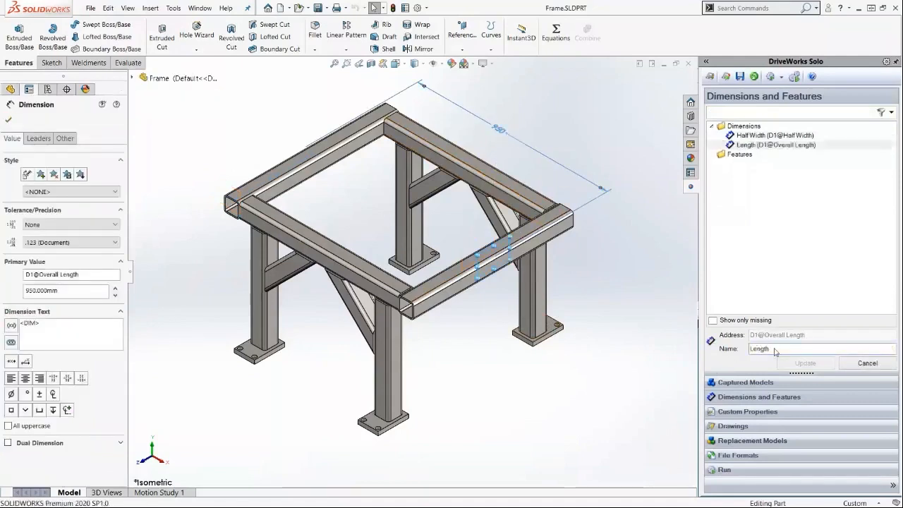
pyautogui.click(8, 120)
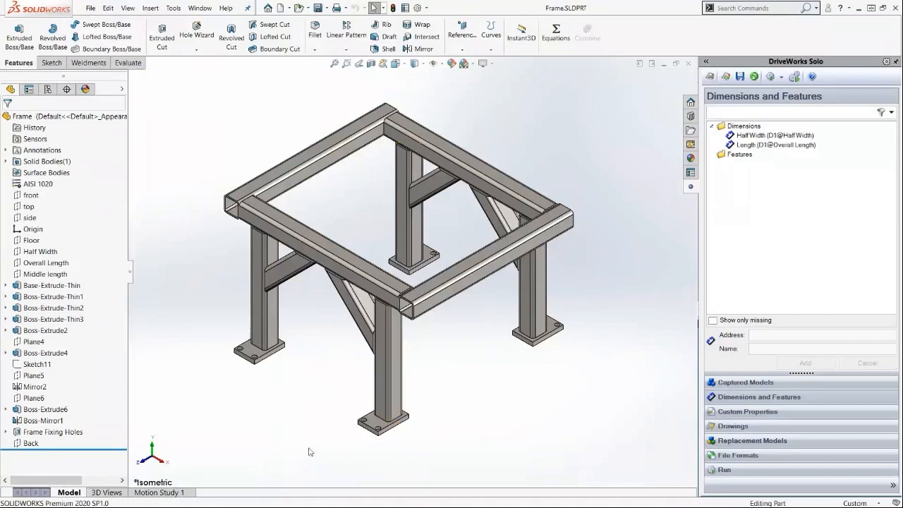
# Capture the PartNumber and Description custom properties of the Frame part.
pyautogui.click(756, 414)
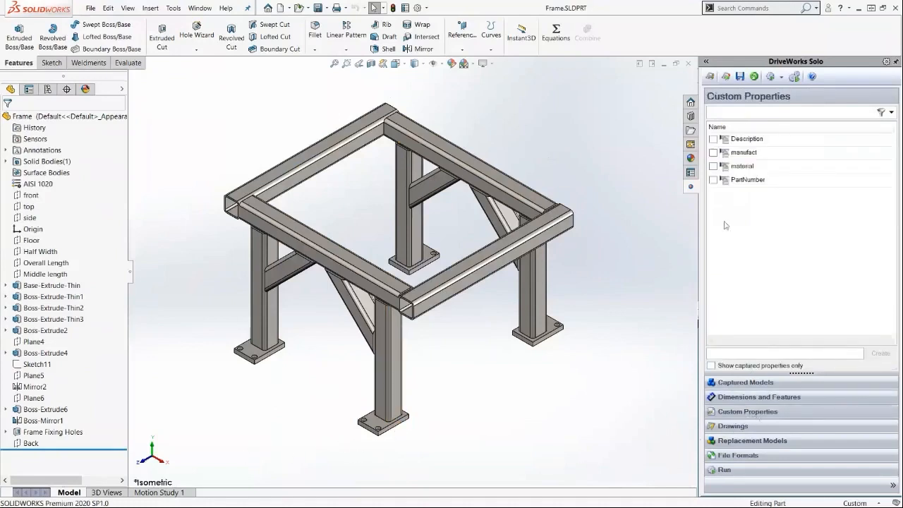
pyautogui.click(713, 180)
pyautogui.click(713, 139)
# Open the captured Support part for inspection and return to the conveyor assembly.
pyautogui.click(689, 65)
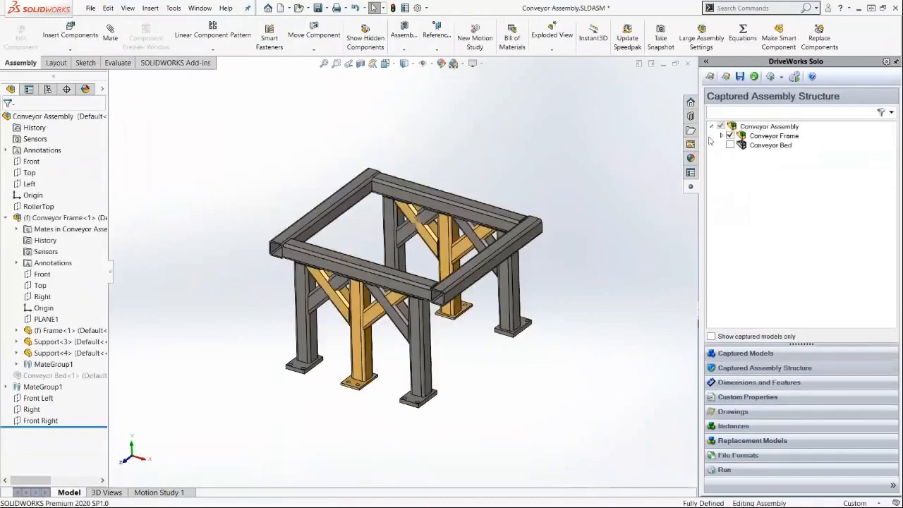
pyautogui.click(752, 352)
pyautogui.click(720, 136)
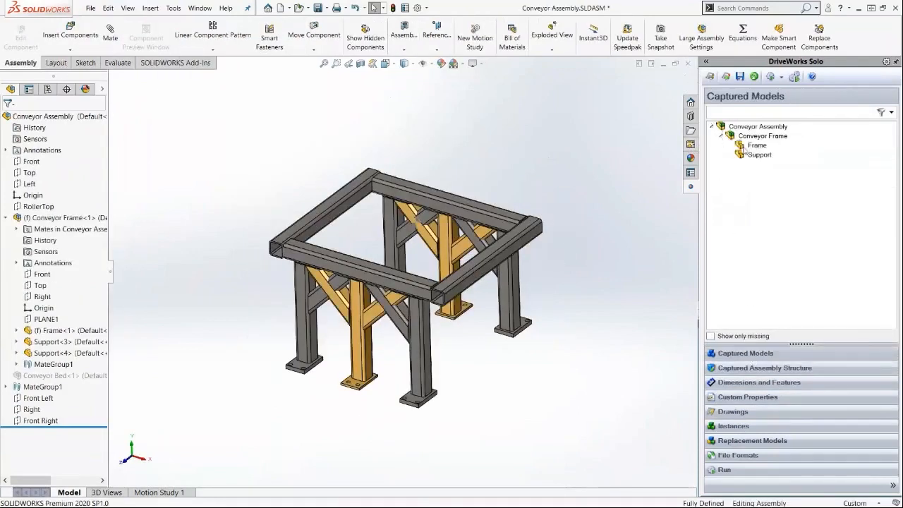
pyautogui.click(758, 155)
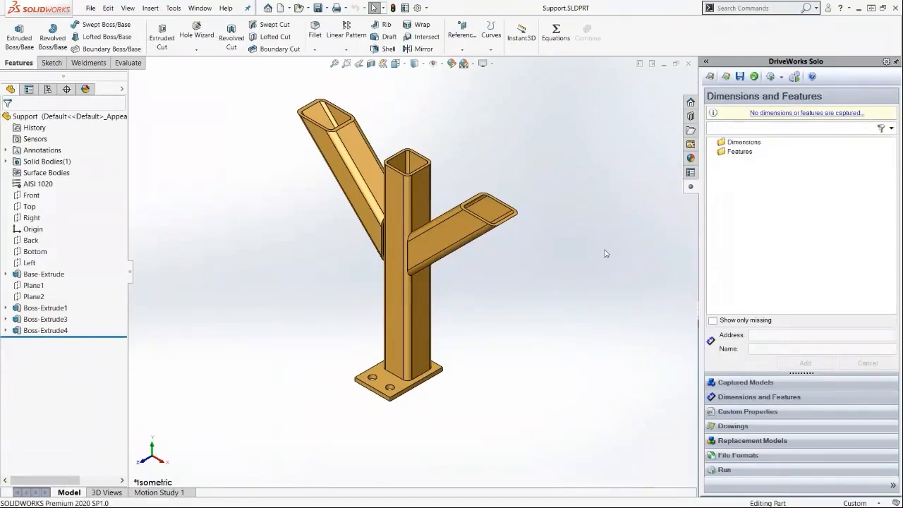
pyautogui.click(687, 64)
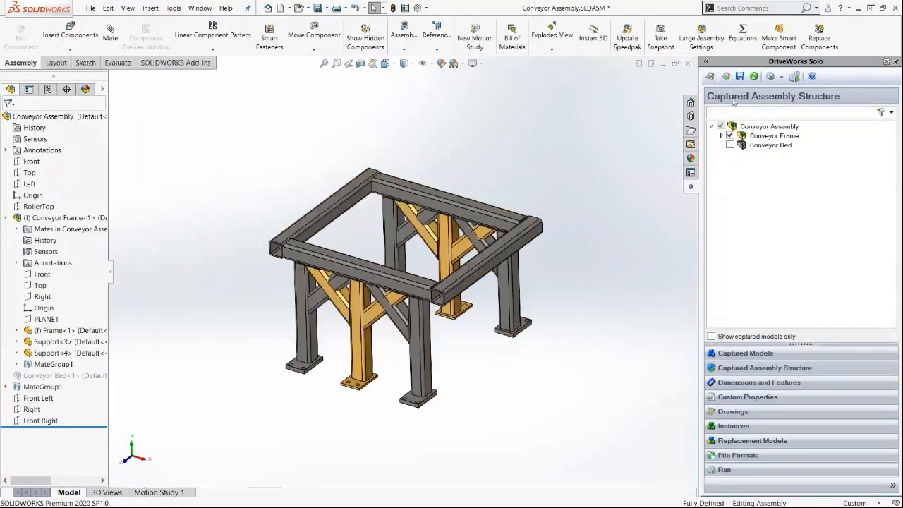
# Open the DriveWorks Solo project window and enlarge and reposition it.
pyautogui.click(740, 76)
pyautogui.click(727, 77)
pyautogui.moveTo(0, 83); pyautogui.dragTo(561, 58)
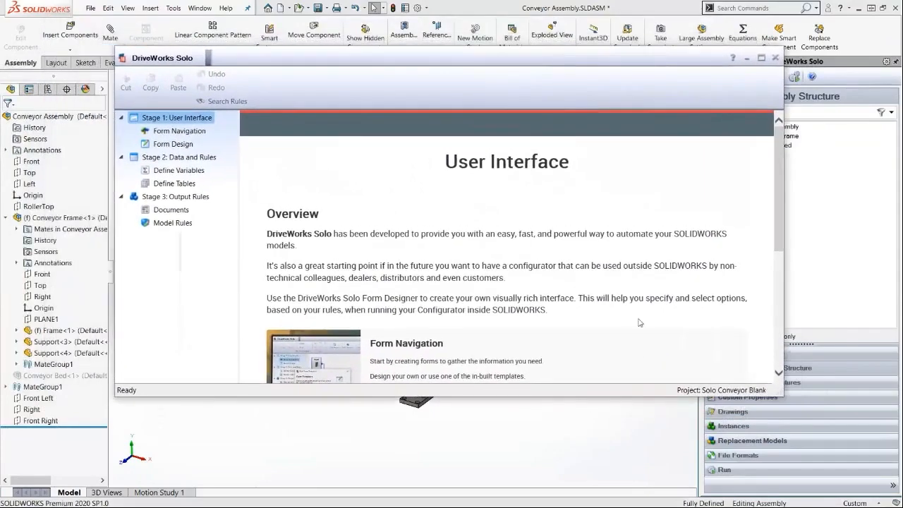
pyautogui.moveTo(782, 396); pyautogui.dragTo(819, 427)
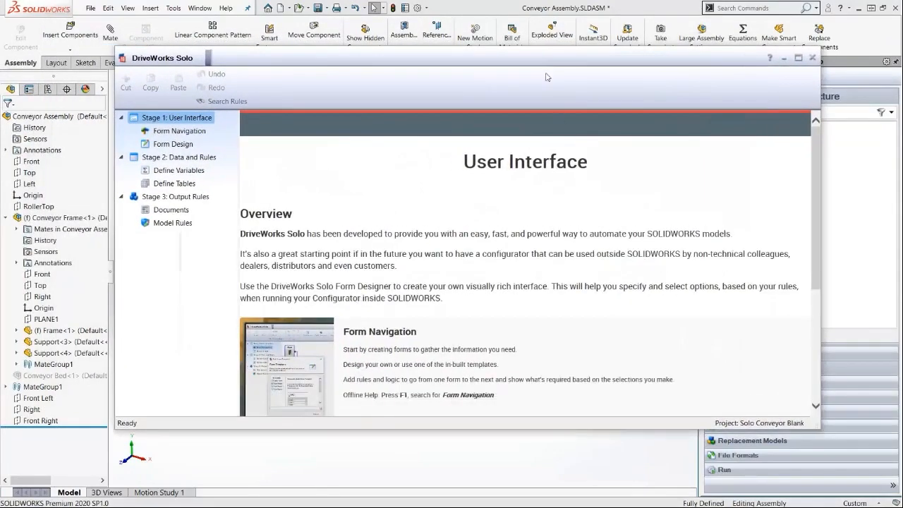
pyautogui.moveTo(546, 57); pyautogui.dragTo(524, 43)
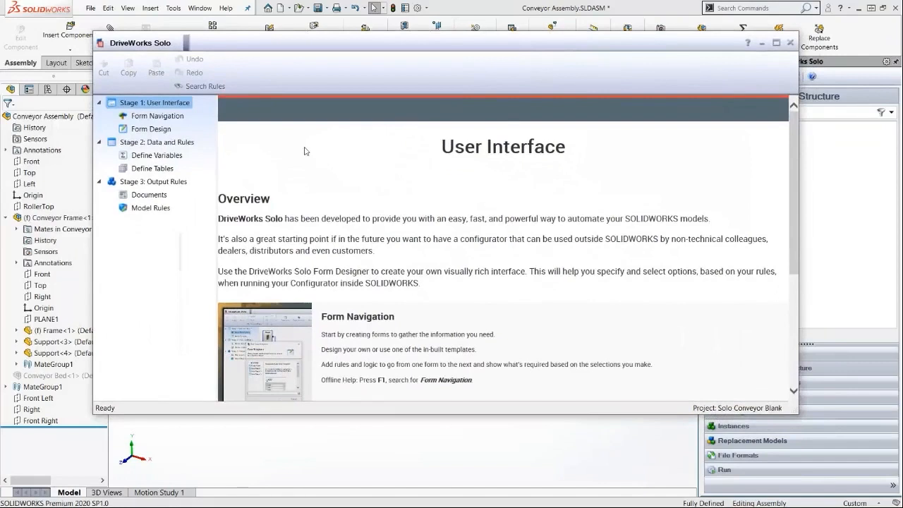
# Open Form Design and add a numeric text box control named ConveyorWidth.
pyautogui.click(161, 130)
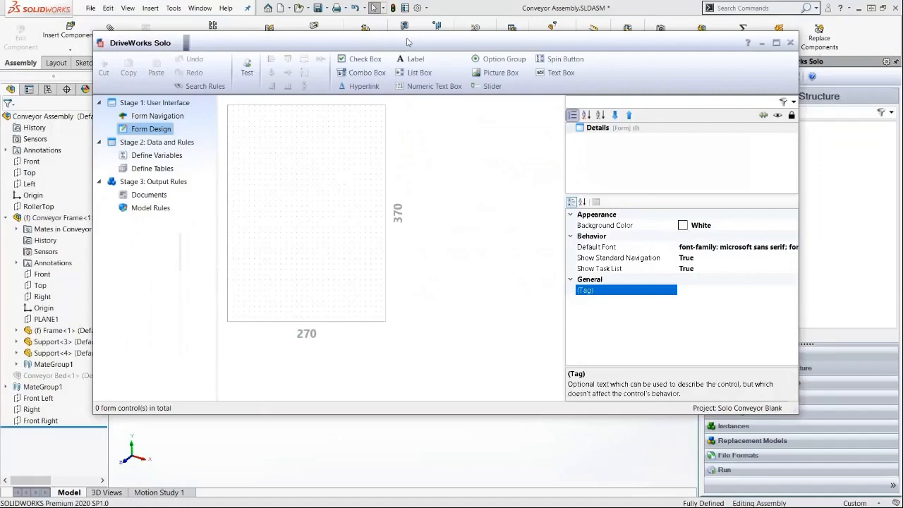
pyautogui.click(441, 89)
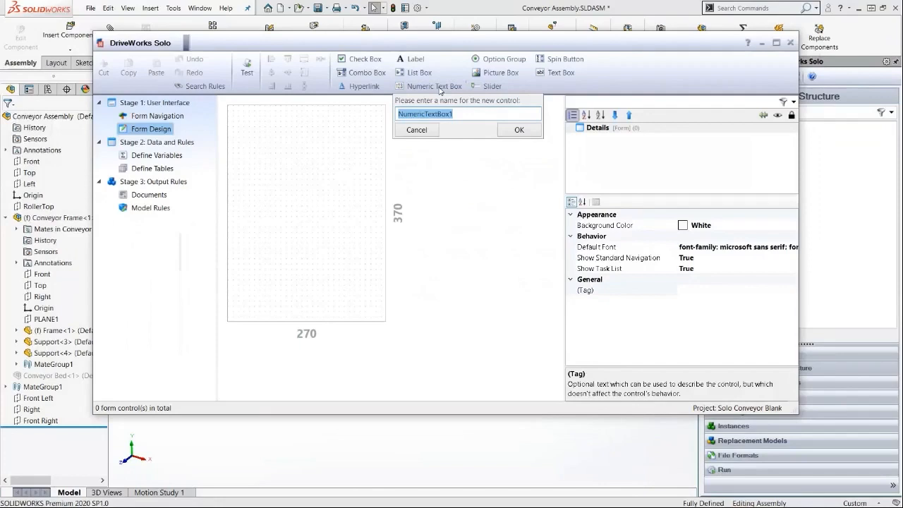
pyautogui.write('ConveyorWidth')
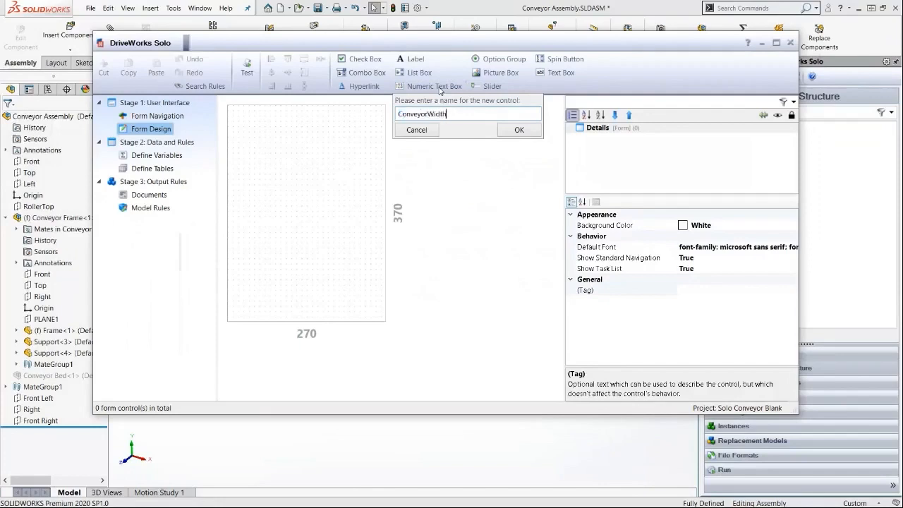
pyautogui.press('Return')
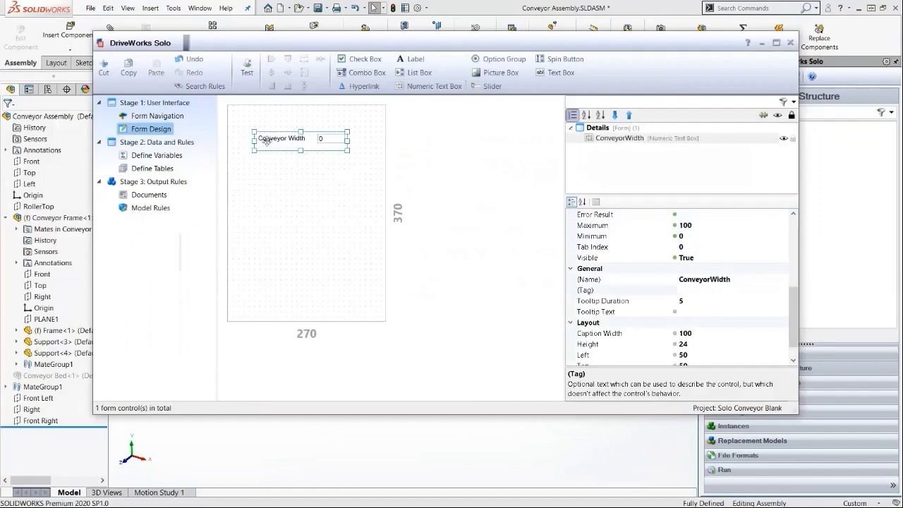
# Move the ConveyorWidth control to the form's upper-left corner and adjust its size.
pyautogui.moveTo(282, 142); pyautogui.dragTo(337, 140)
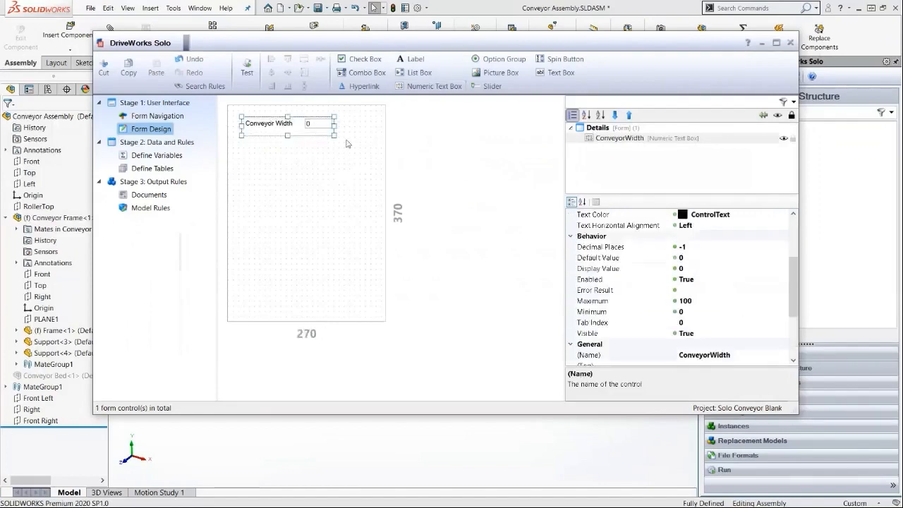
pyautogui.click(337, 139)
pyautogui.click(324, 127)
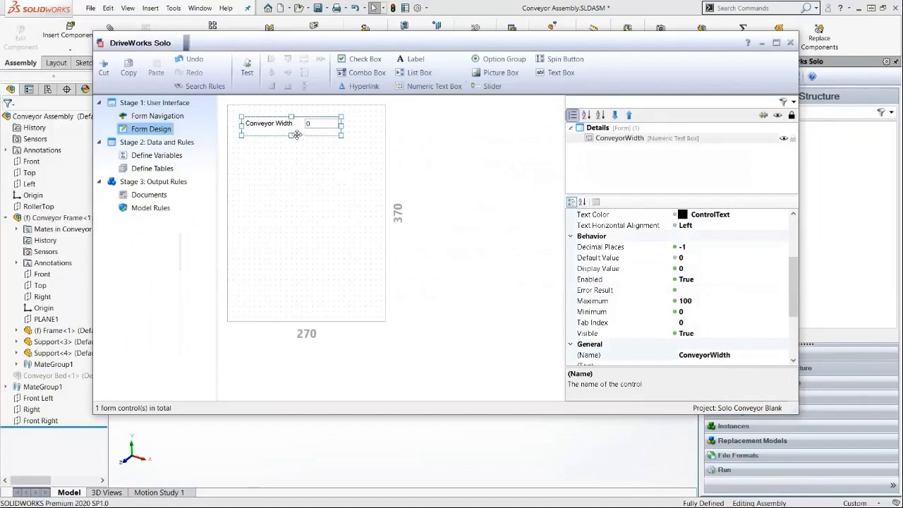
# Set the ConveyorWidth control's Minimum to 400 and Maximum to 1000.
pyautogui.click(698, 311)
pyautogui.write('400')
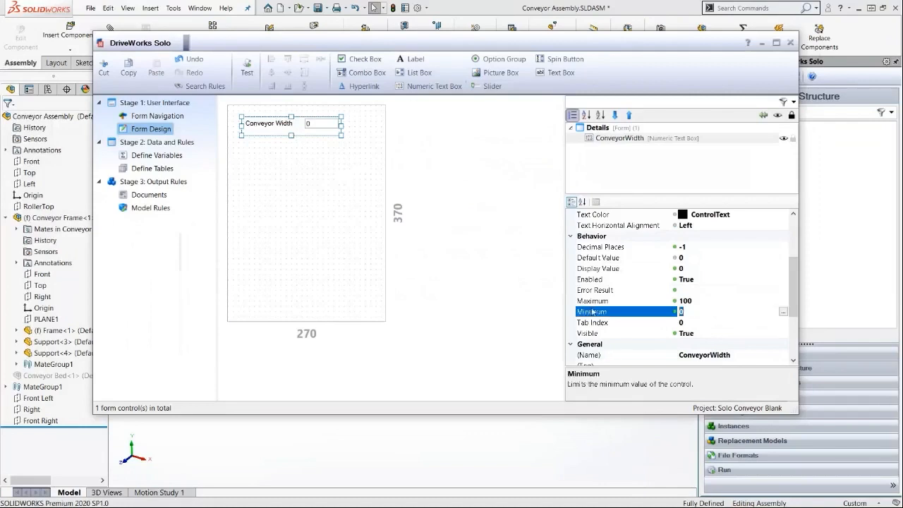
pyautogui.click(706, 300)
pyautogui.moveTo(705, 300); pyautogui.dragTo(627, 295)
pyautogui.write('1000')
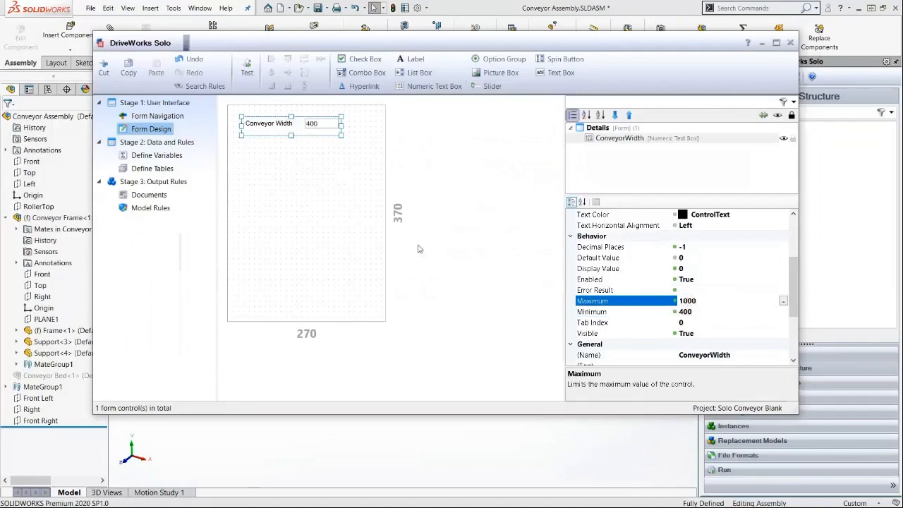
pyautogui.click(317, 218)
pyautogui.click(310, 126)
pyautogui.click(318, 195)
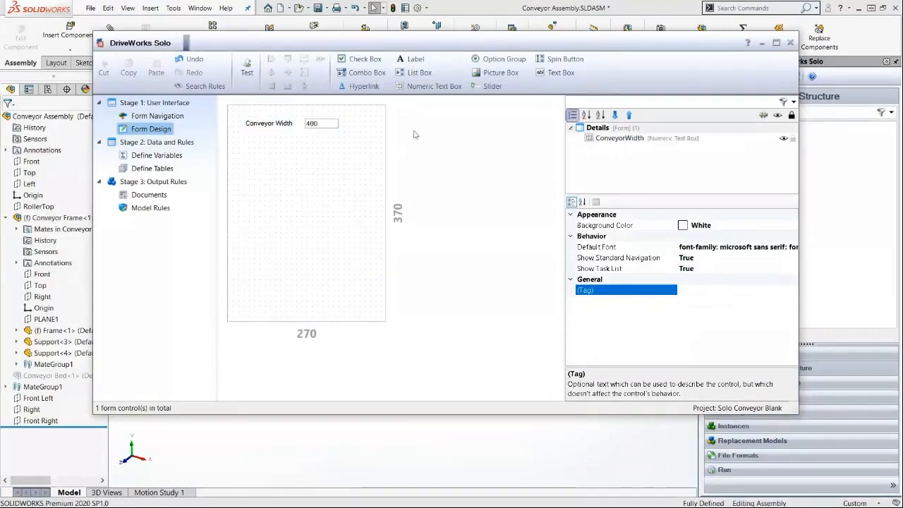
# Add a slider control named ConveyorLength and place it below the Conveyor Width box.
pyautogui.click(486, 86)
pyautogui.write('C')
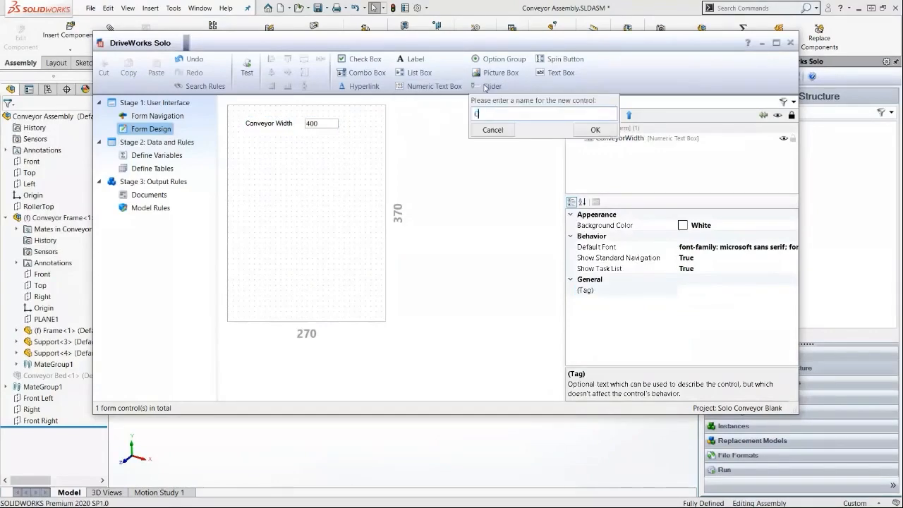
pyautogui.write('onveryor')
pyautogui.press('BackSpace')
pyautogui.press('BackSpace')
pyautogui.press('BackSpace')
pyautogui.press('BackSpace')
pyautogui.write('yorLength')
pyautogui.press('Return')
pyautogui.moveTo(304, 177); pyautogui.dragTo(291, 174)
pyautogui.click(297, 229)
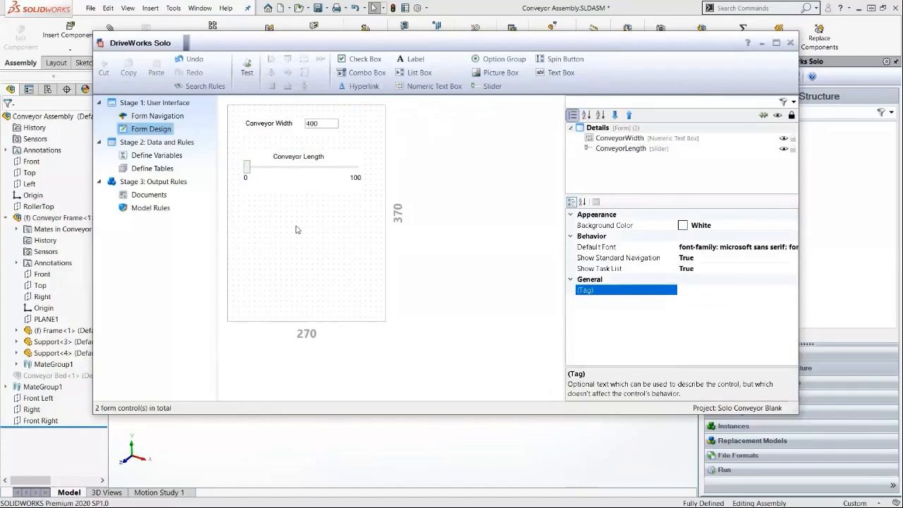
# Set the ConveyorLength slider's Minimum to 600, Maximum to 3000 and Increment to 25.
pyautogui.click(297, 171)
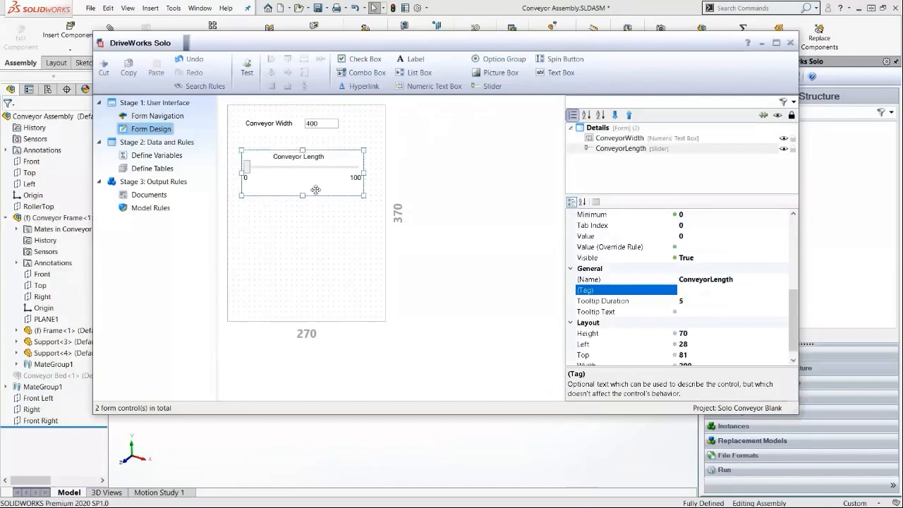
pyautogui.scroll(2, 791, 314)
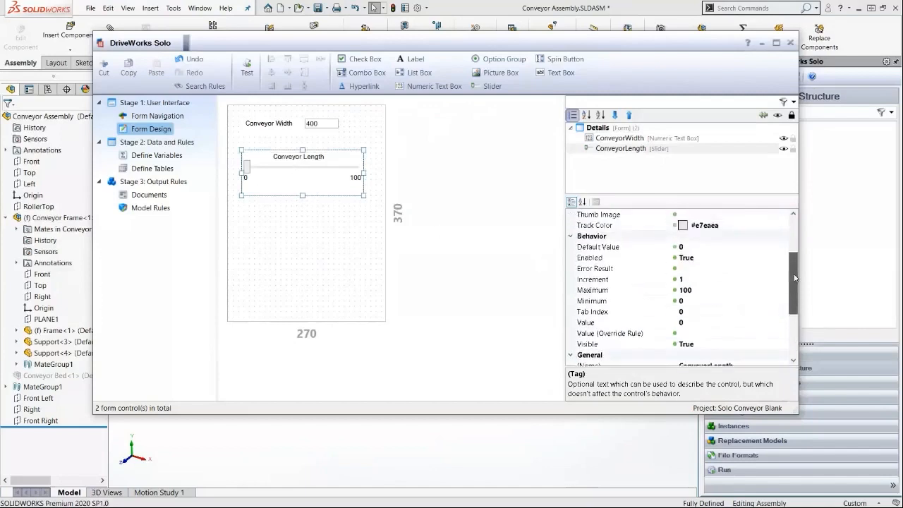
pyautogui.click(699, 302)
pyautogui.write('600')
pyautogui.click(715, 291)
pyautogui.write('3000')
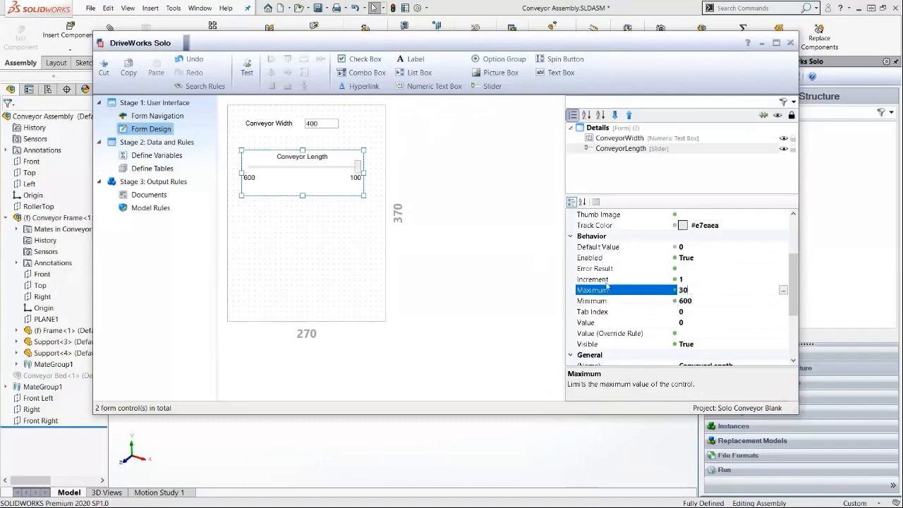
pyautogui.click(611, 279)
pyautogui.write('25')
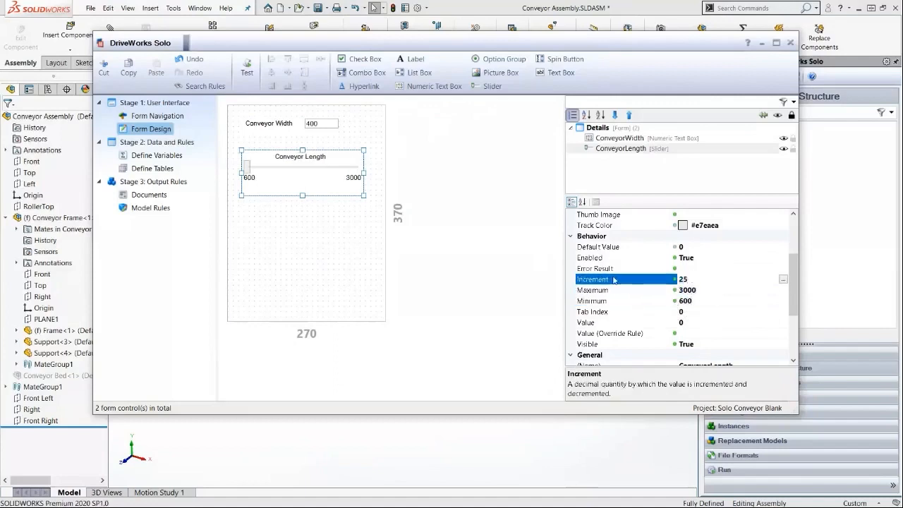
pyautogui.click(323, 284)
# Test the form by moving the Conveyor Length slider, then leave test mode.
pyautogui.click(247, 67)
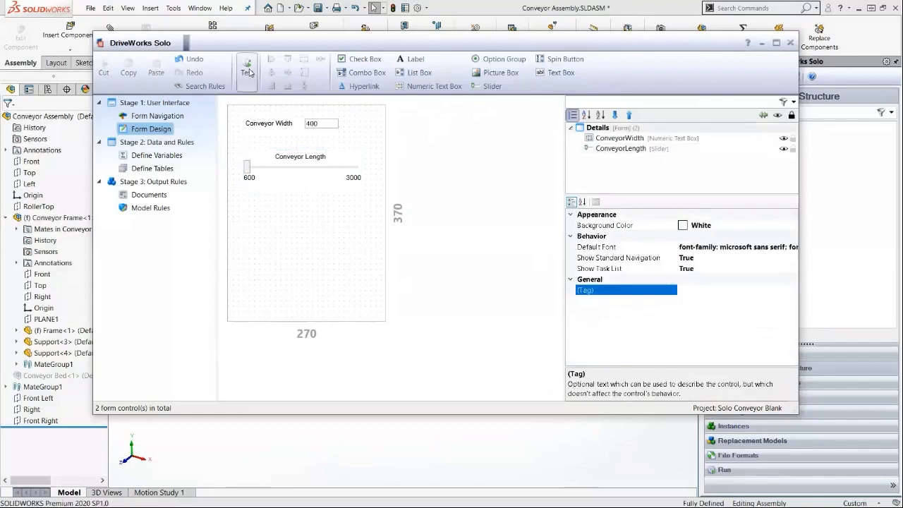
pyautogui.moveTo(248, 167); pyautogui.dragTo(319, 176)
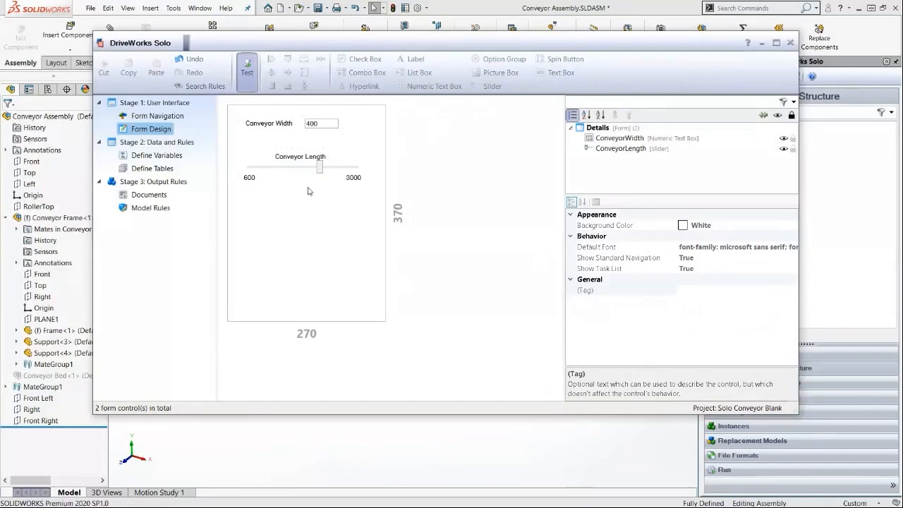
pyautogui.moveTo(320, 168); pyautogui.dragTo(340, 165)
pyautogui.moveTo(339, 165); pyautogui.dragTo(288, 192)
pyautogui.click(248, 77)
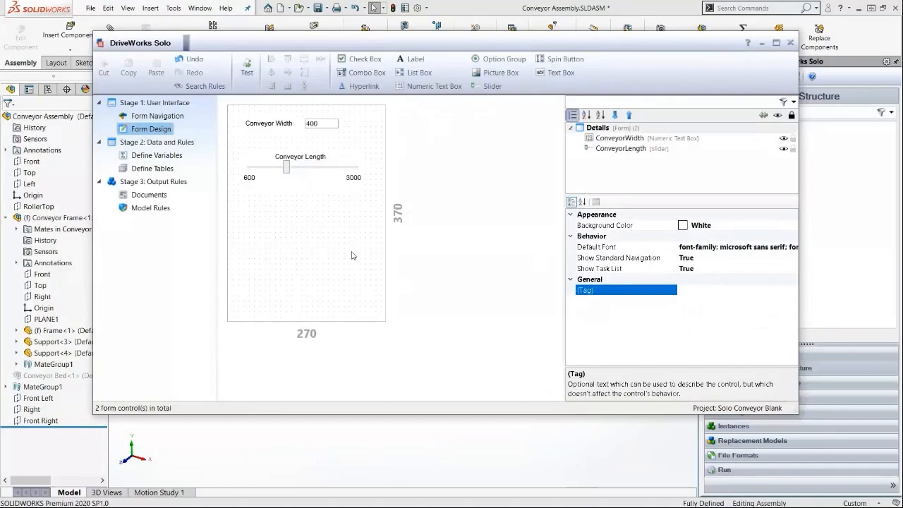
# Set the slider's Text rule to "Conveyor Length = " & ConveyorLengthReturn & " mm" in the rule builder.
pyautogui.click(336, 178)
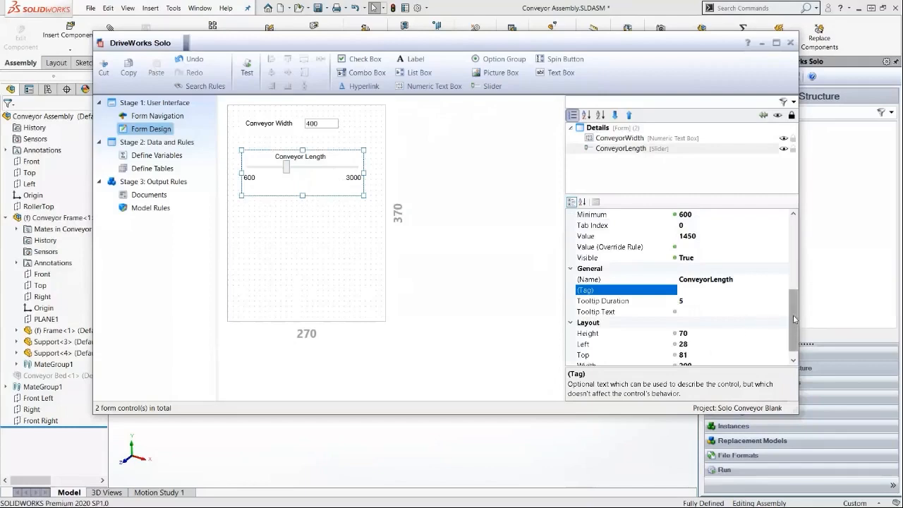
pyautogui.moveTo(794, 324); pyautogui.dragTo(793, 254)
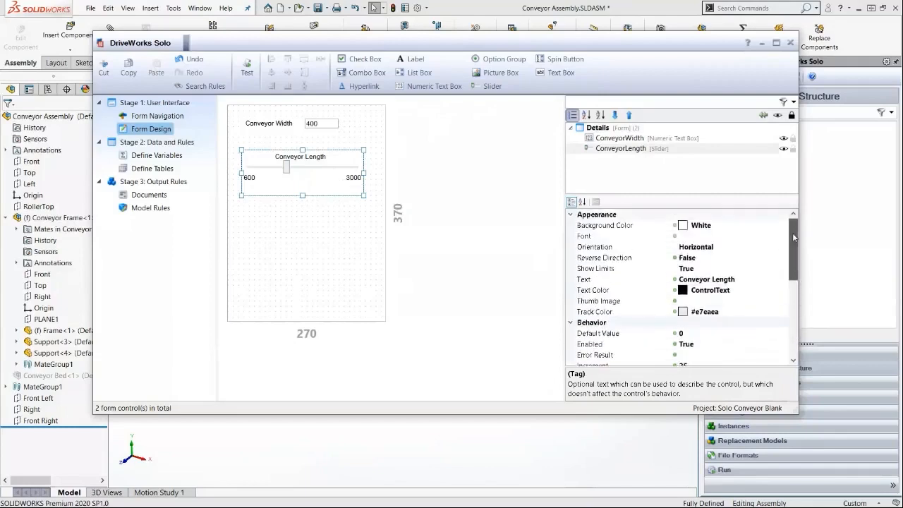
pyautogui.click(677, 279)
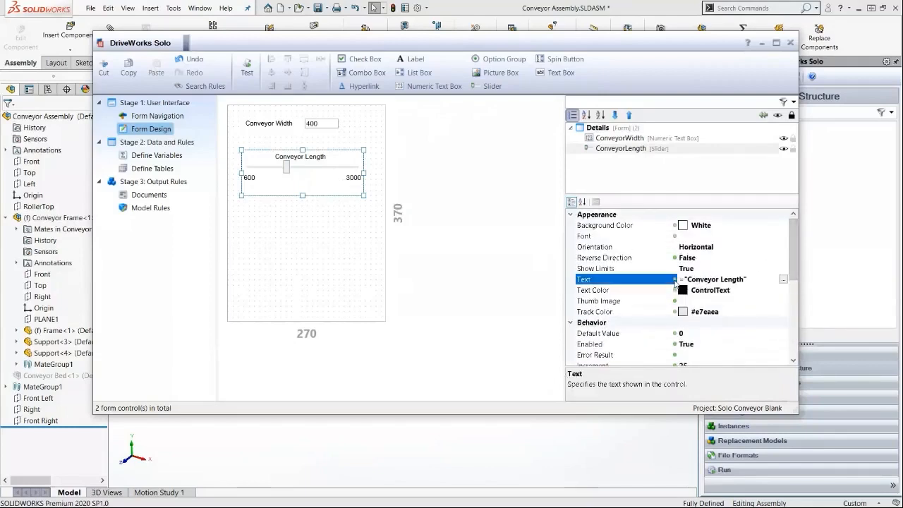
pyautogui.click(783, 278)
pyautogui.moveTo(415, 15); pyautogui.dragTo(389, 59)
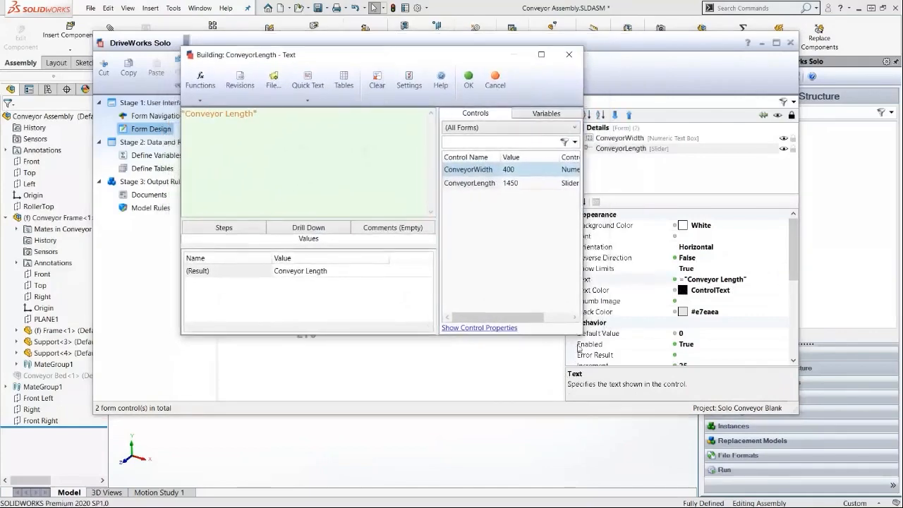
pyautogui.moveTo(576, 332); pyautogui.dragTo(635, 347)
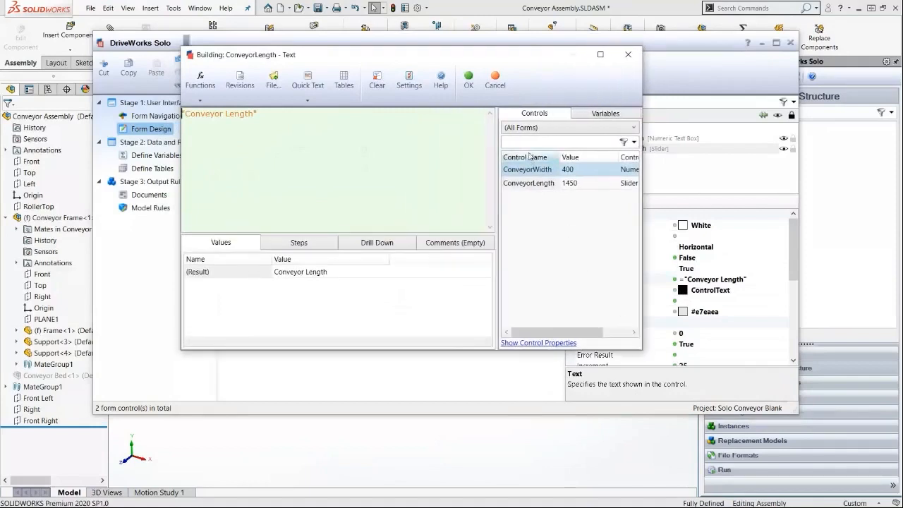
pyautogui.moveTo(506, 61); pyautogui.dragTo(545, 74)
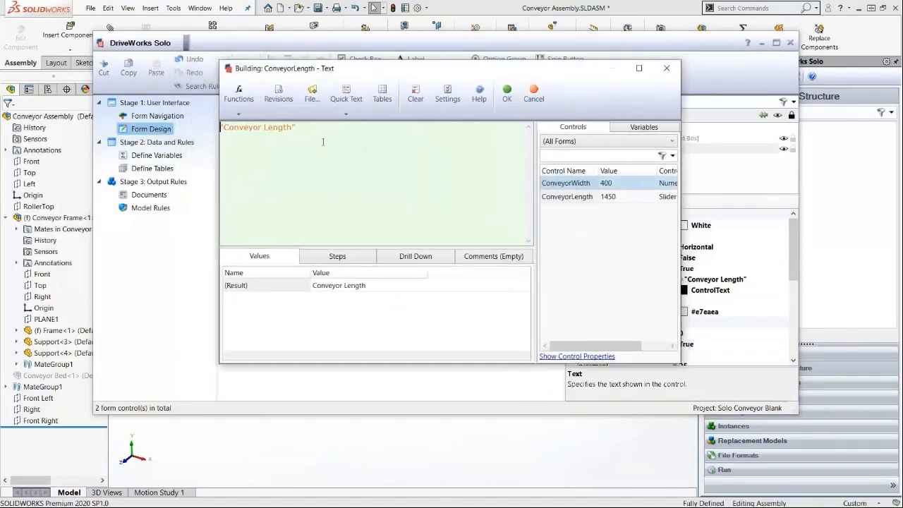
pyautogui.click(330, 129)
pyautogui.write('= " & ConveyorLength')
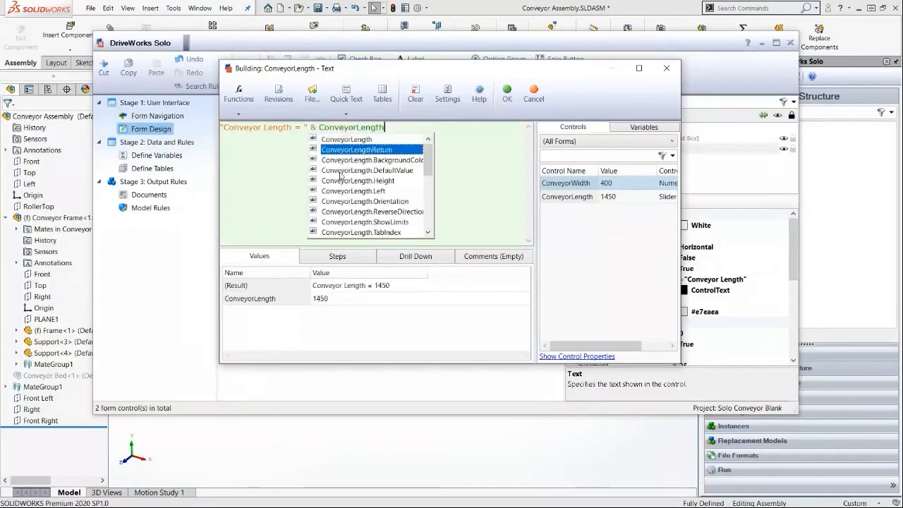
pyautogui.press('Return')
pyautogui.write('& " mm"')
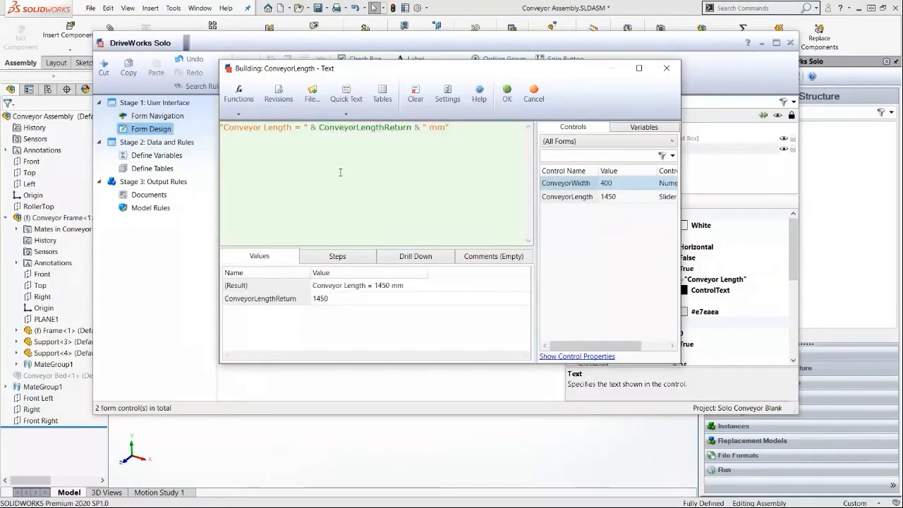
pyautogui.click(507, 93)
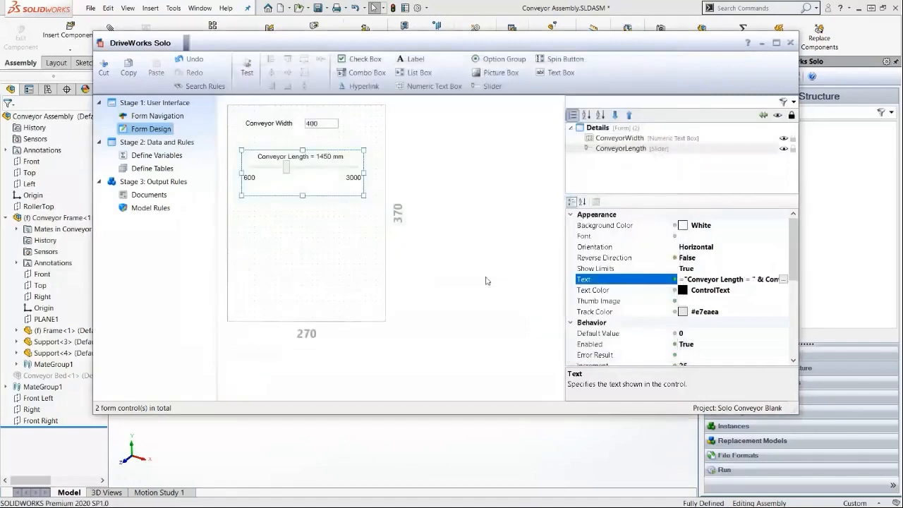
# Test the form by sliding Conveyor Length to about 1000 mm, then leave test mode.
pyautogui.click(338, 271)
pyautogui.click(247, 70)
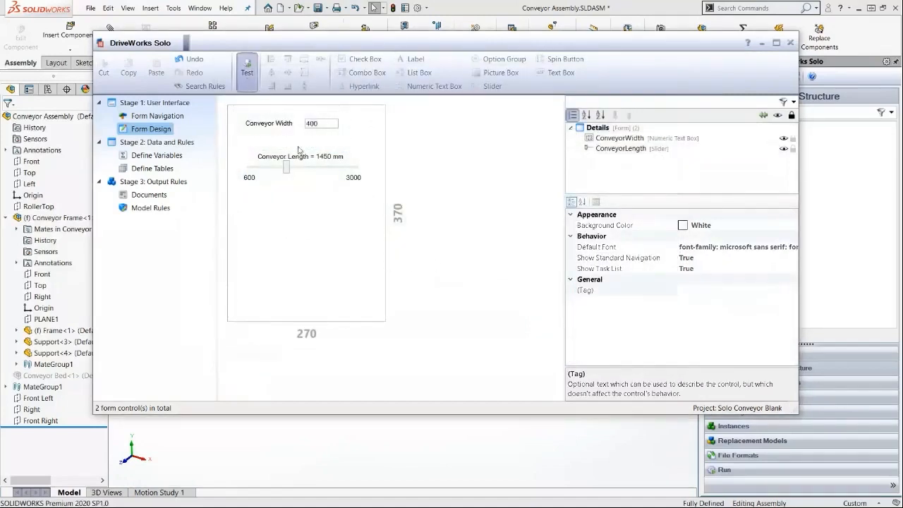
pyautogui.moveTo(321, 179); pyautogui.dragTo(259, 181)
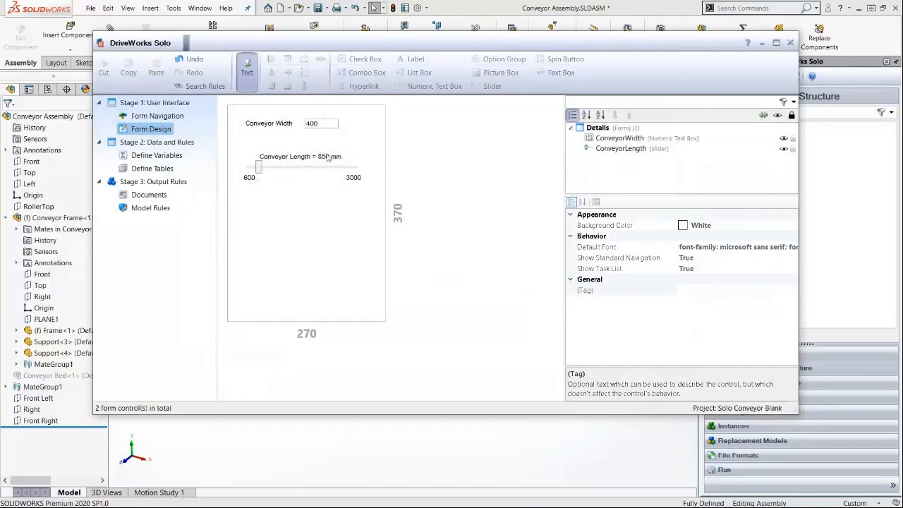
pyautogui.moveTo(259, 169)
pyautogui.mouseDown()
pyautogui.moveTo(350, 174)
pyautogui.moveTo(265, 171)
pyautogui.mouseUp()
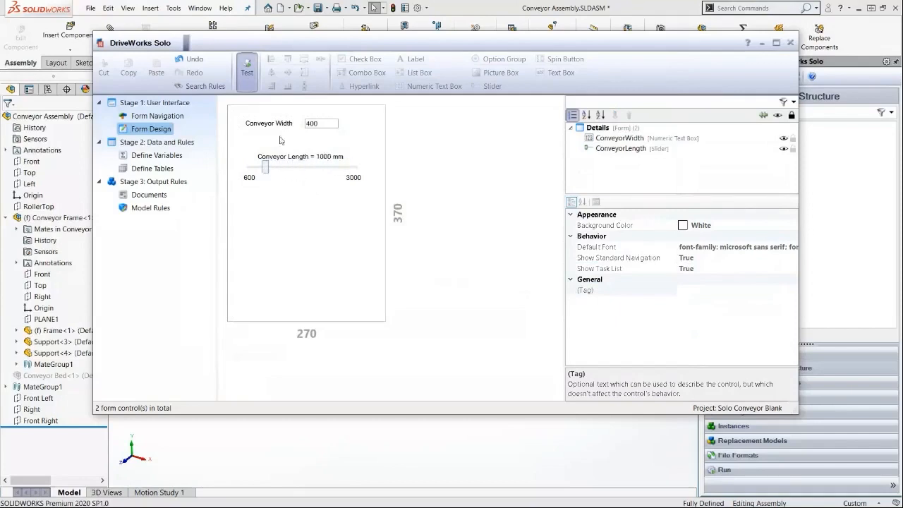
pyautogui.click(247, 71)
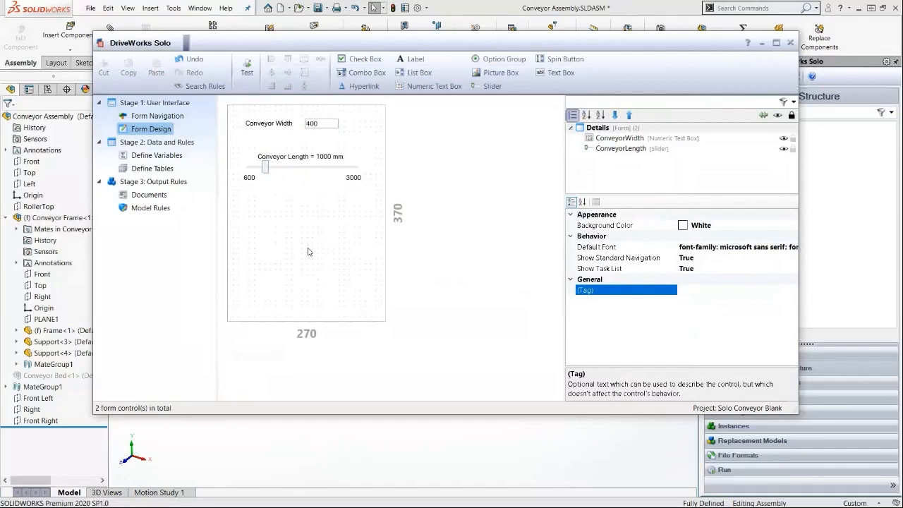
# Add Conveyor Assembly as the component set in Model Rules and expand its full component tree.
pyautogui.click(139, 211)
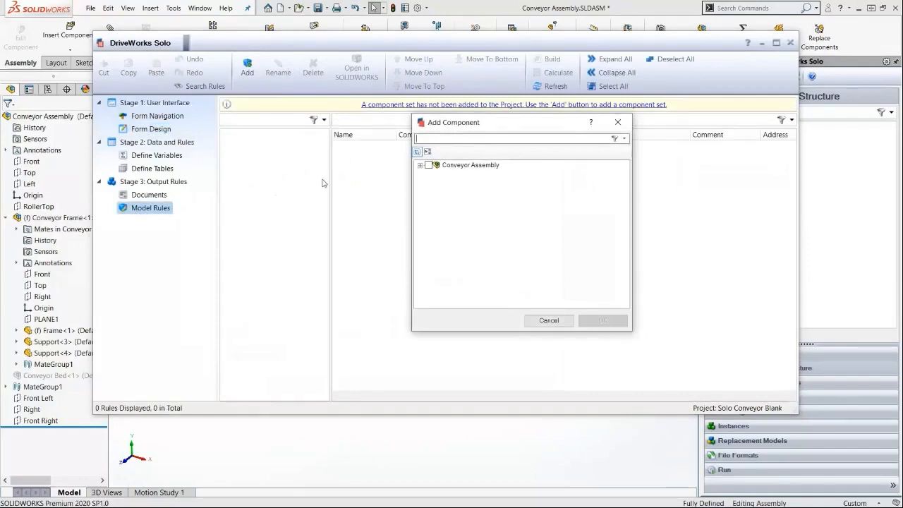
pyautogui.click(428, 165)
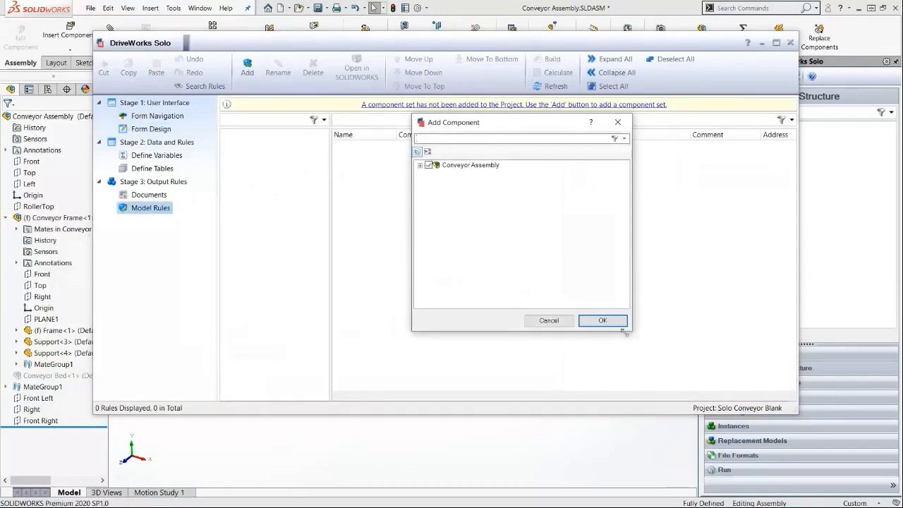
pyautogui.click(601, 321)
pyautogui.click(226, 118)
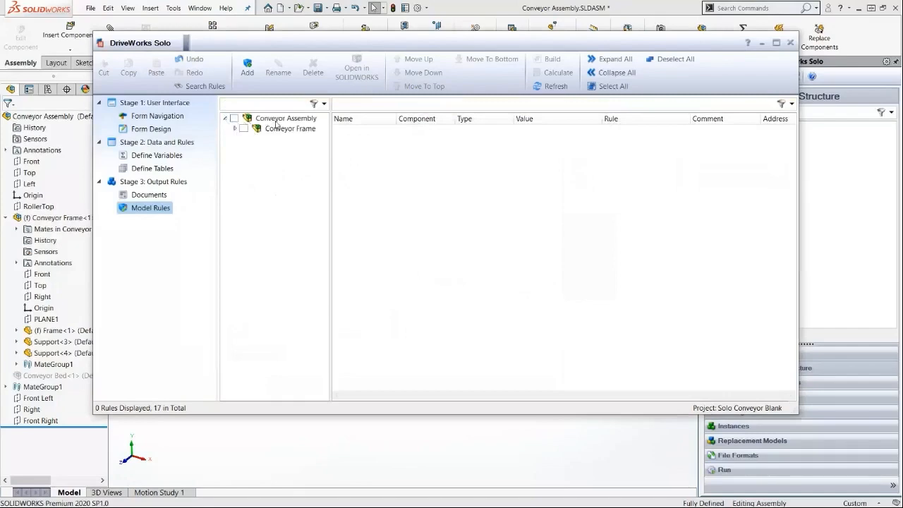
pyautogui.rightClick(277, 121)
pyautogui.click(290, 155)
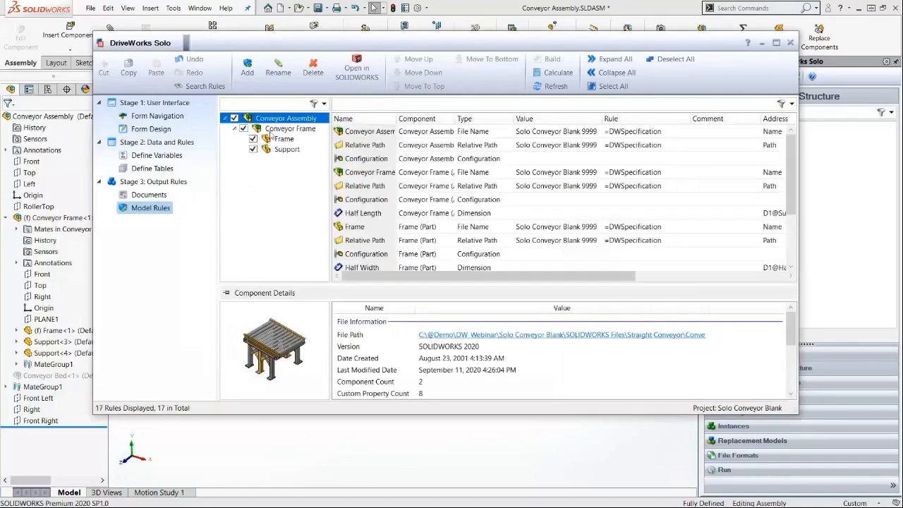
# Sort the model rules by type, widen the window and Component column, and review the captured rule rows.
pyautogui.click(286, 128)
pyautogui.click(464, 119)
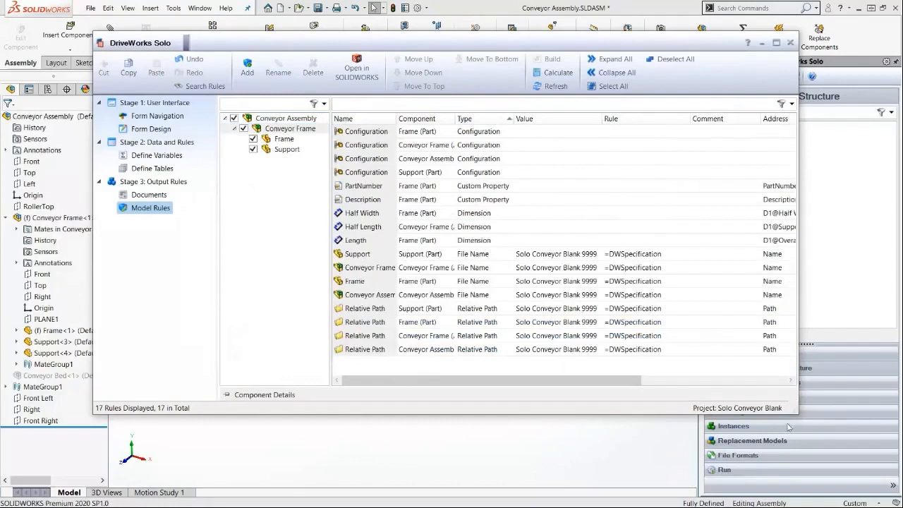
pyautogui.moveTo(798, 414); pyautogui.dragTo(822, 463)
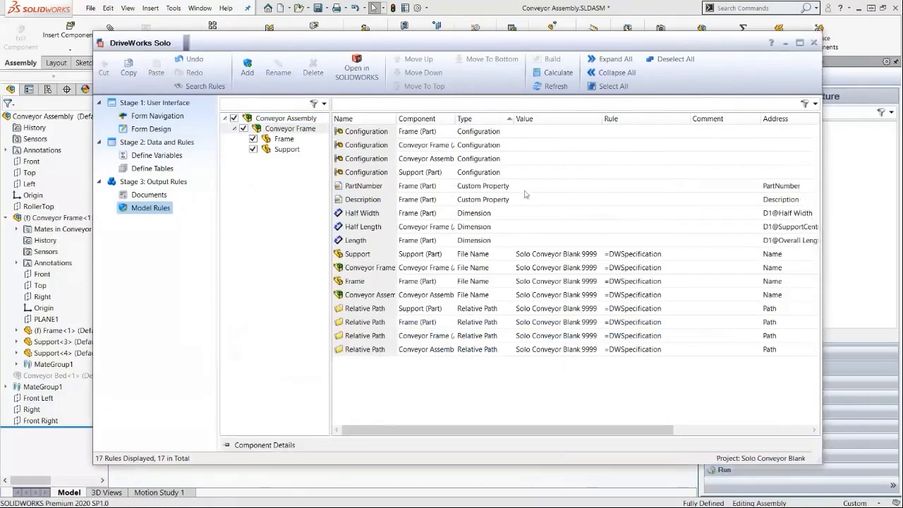
pyautogui.moveTo(395, 118); pyautogui.dragTo(450, 119)
pyautogui.click(437, 149)
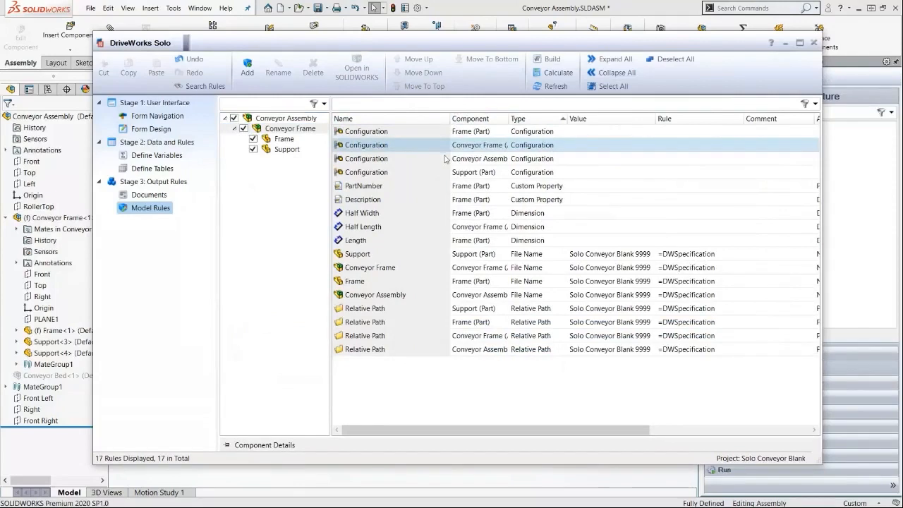
pyautogui.click(469, 199)
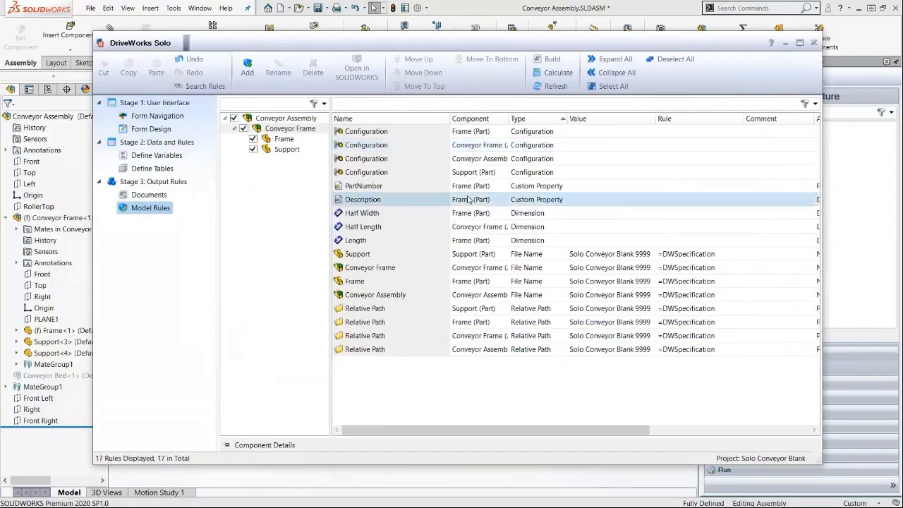
pyautogui.click(471, 185)
pyautogui.click(479, 200)
pyautogui.click(412, 215)
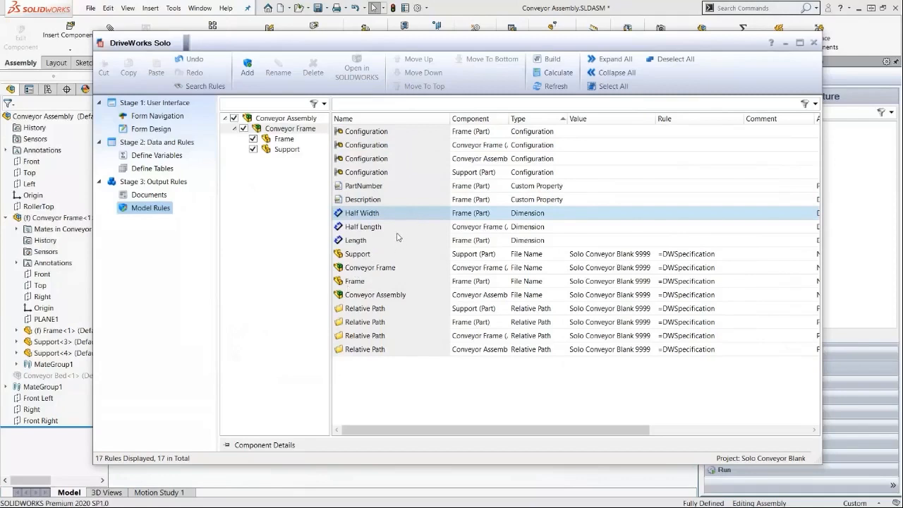
pyautogui.click(393, 228)
pyautogui.click(387, 241)
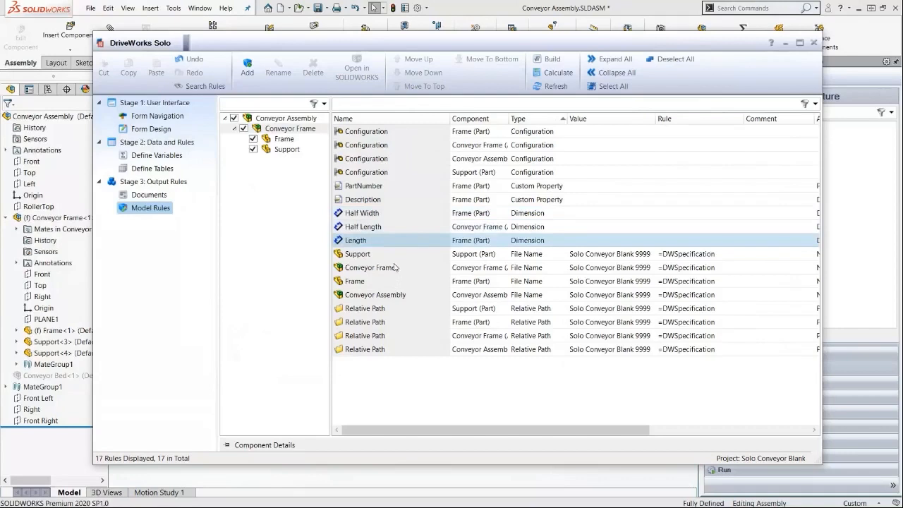
pyautogui.click(397, 270)
pyautogui.click(406, 295)
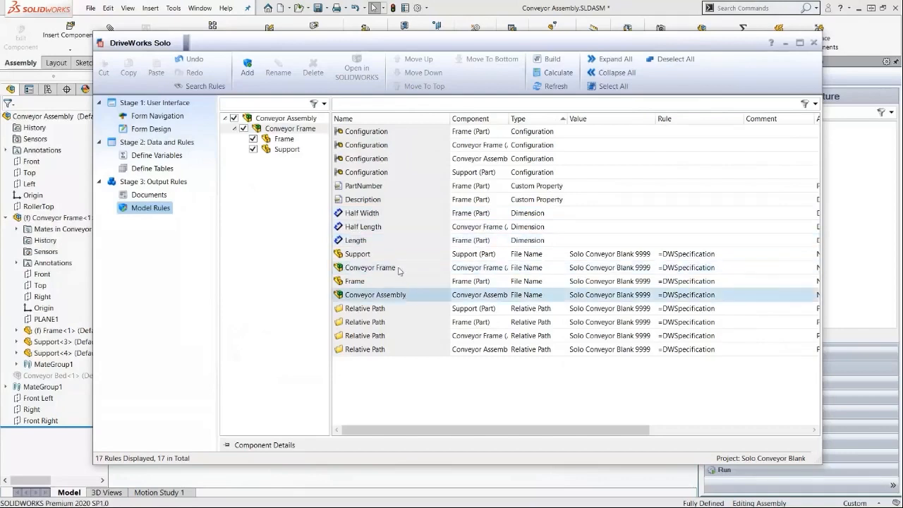
pyautogui.click(383, 255)
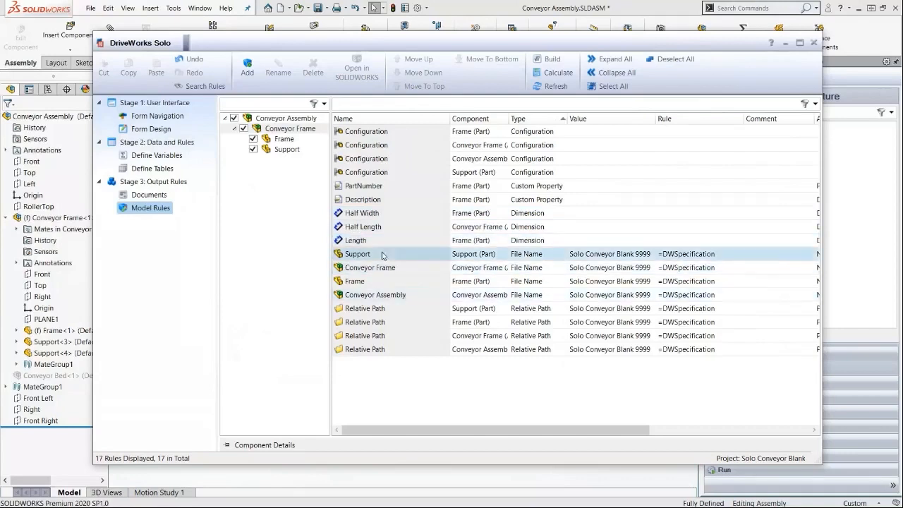
pyautogui.click(393, 335)
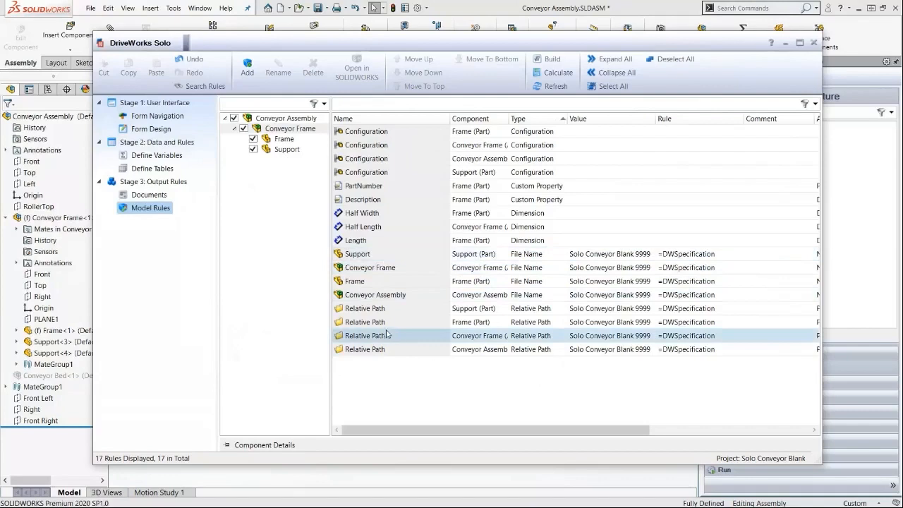
# Set the Frame's Length dimension rule to ConveyorLengthReturn in the rule builder.
pyautogui.click(390, 241)
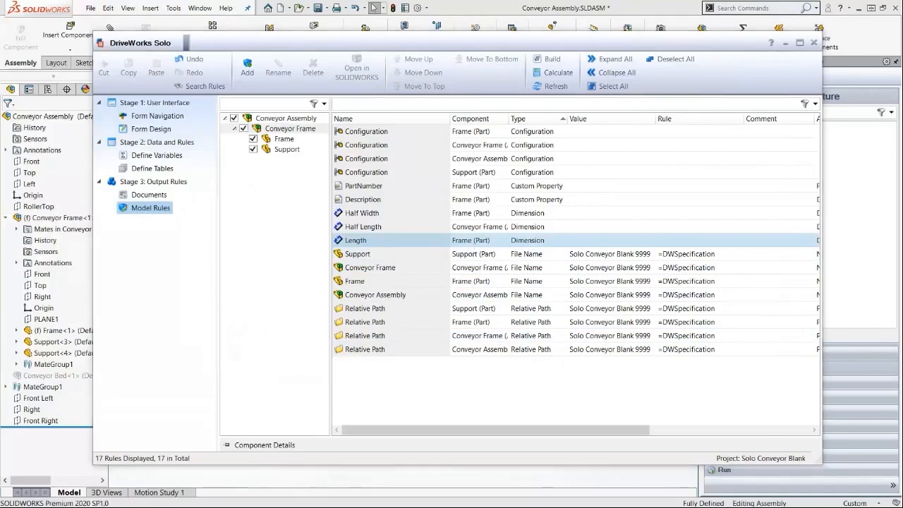
pyautogui.moveTo(0, 168); pyautogui.dragTo(520, 117)
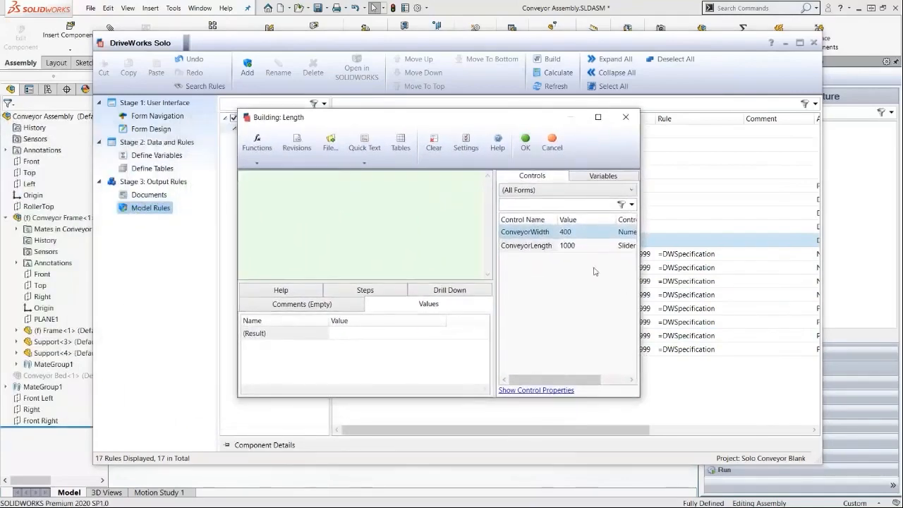
pyautogui.click(565, 247)
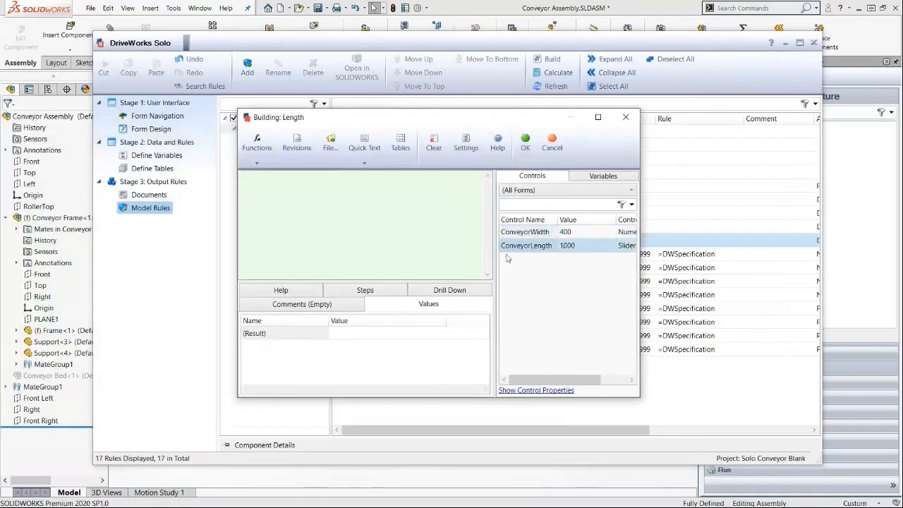
pyautogui.doubleClick(550, 247)
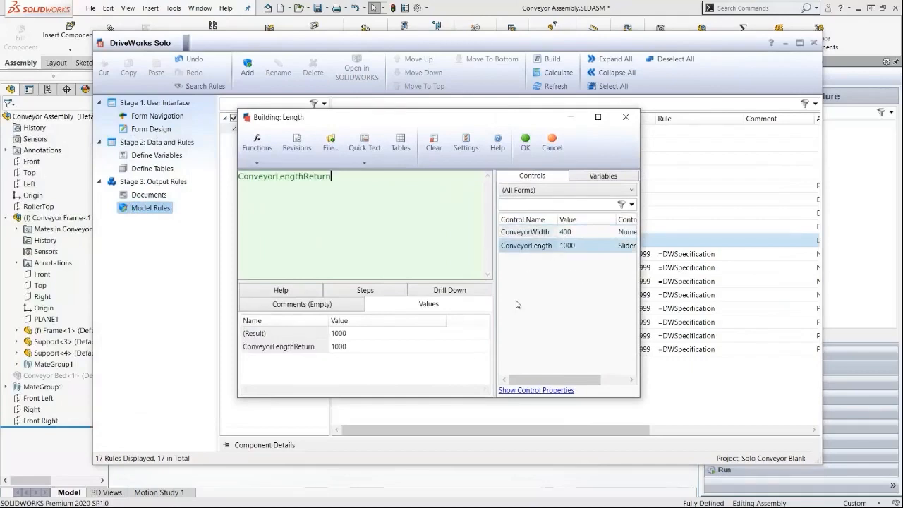
pyautogui.click(526, 143)
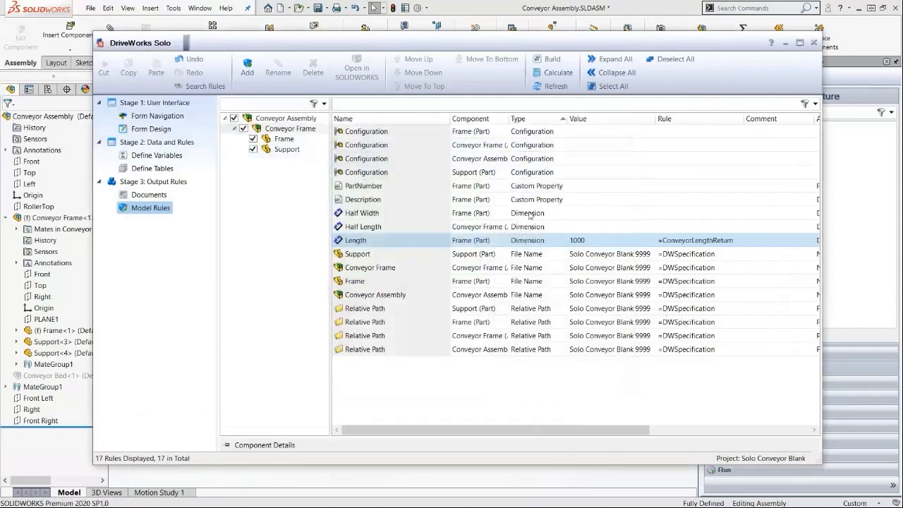
# Set the Half Width dimension rule to ConveyorWidthReturn/2.
pyautogui.click(546, 216)
pyautogui.click(549, 59)
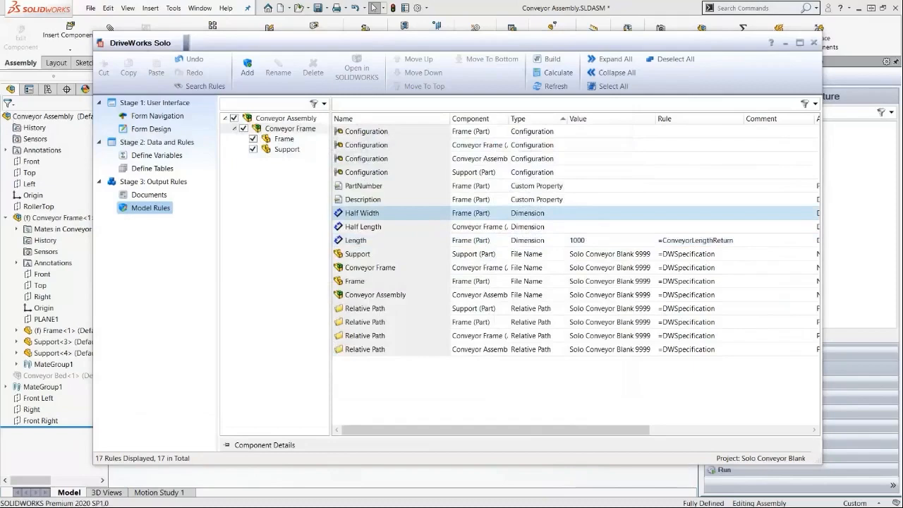
pyautogui.moveTo(298, 78); pyautogui.dragTo(564, 75)
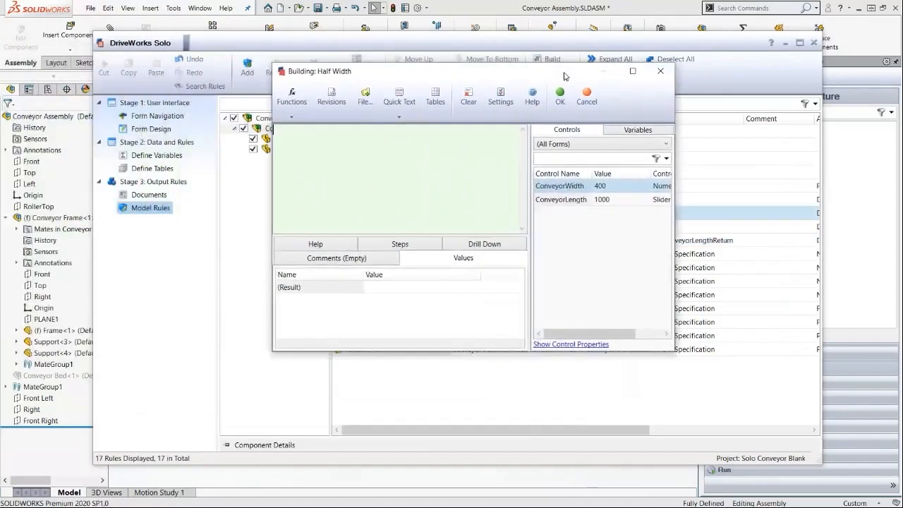
pyautogui.doubleClick(612, 186)
pyautogui.write('/2')
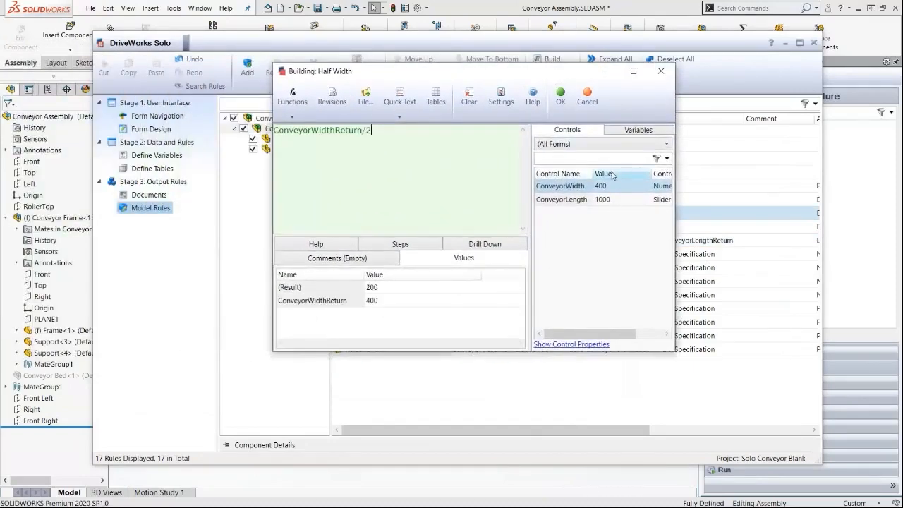
pyautogui.click(560, 96)
# Set the Half Length dimension rule to (ConveyorLengthReturn-76.2)/2, glancing through the Functions list before confirming.
pyautogui.click(505, 230)
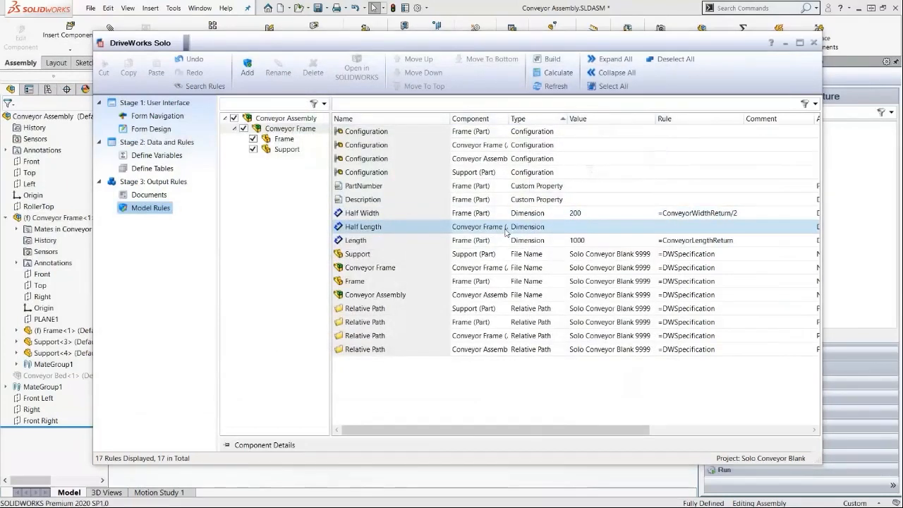
pyautogui.doubleClick(505, 227)
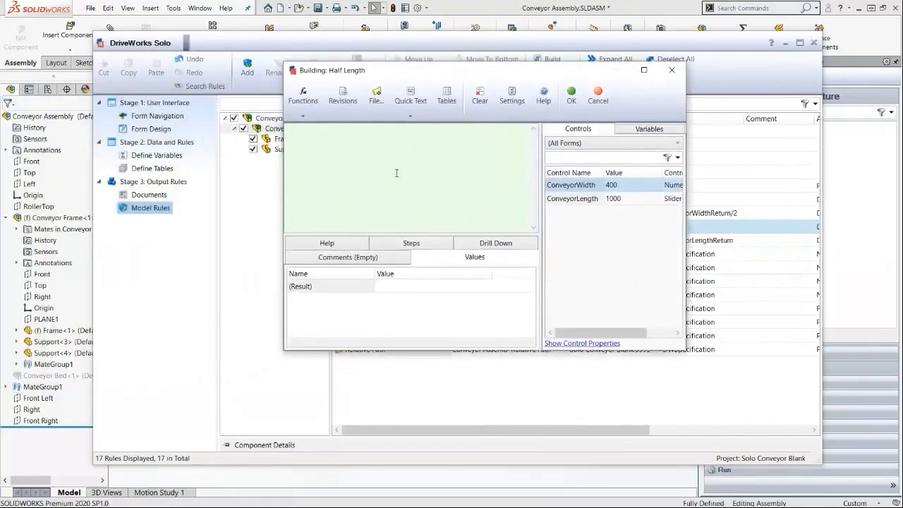
pyautogui.doubleClick(621, 200)
pyautogui.write('-76.2)')
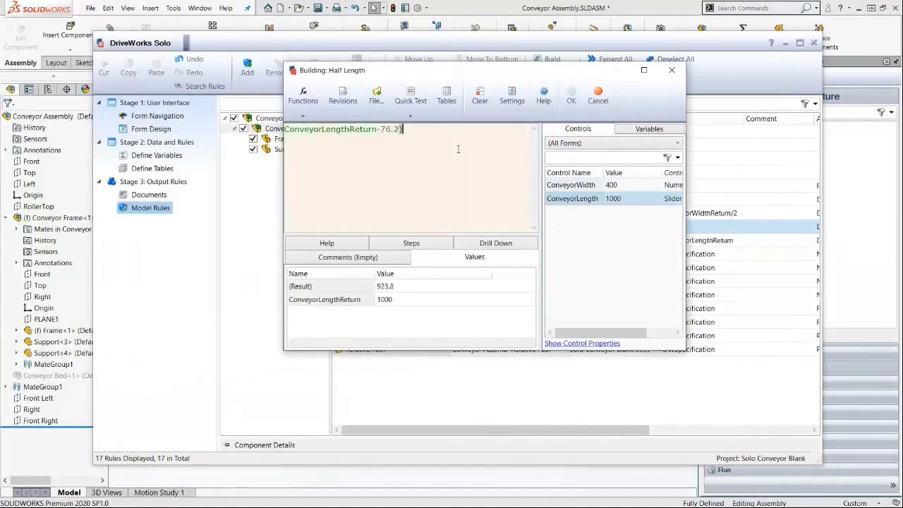
pyautogui.press('Home')
pyautogui.write('(')
pyautogui.press('End')
pyautogui.write('/2')
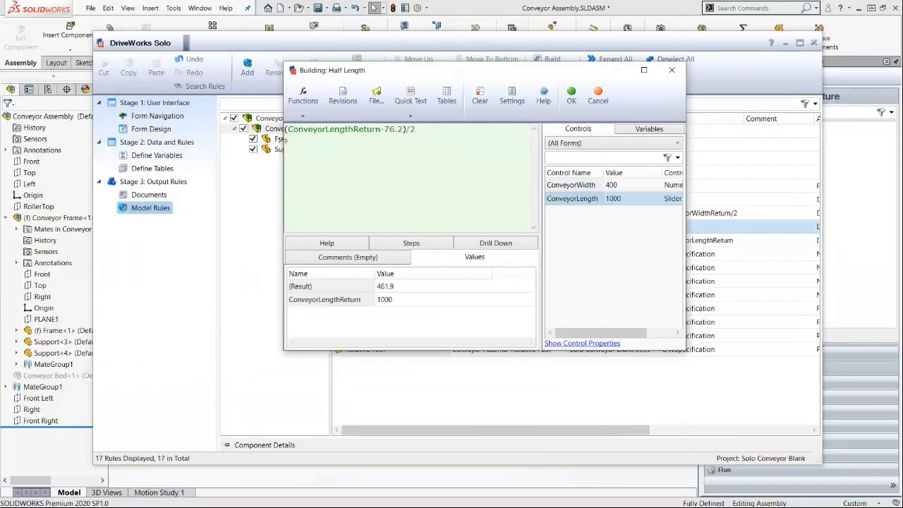
pyautogui.click(308, 97)
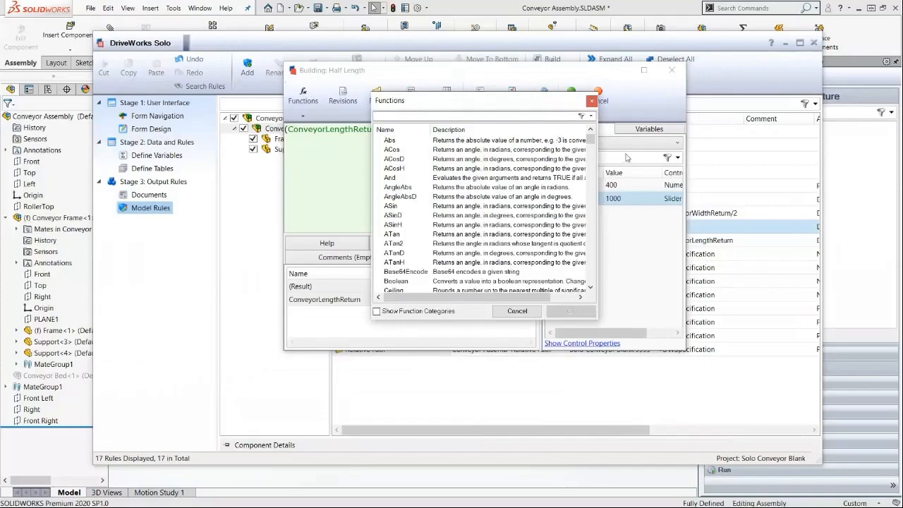
pyautogui.moveTo(593, 144); pyautogui.dragTo(597, 187)
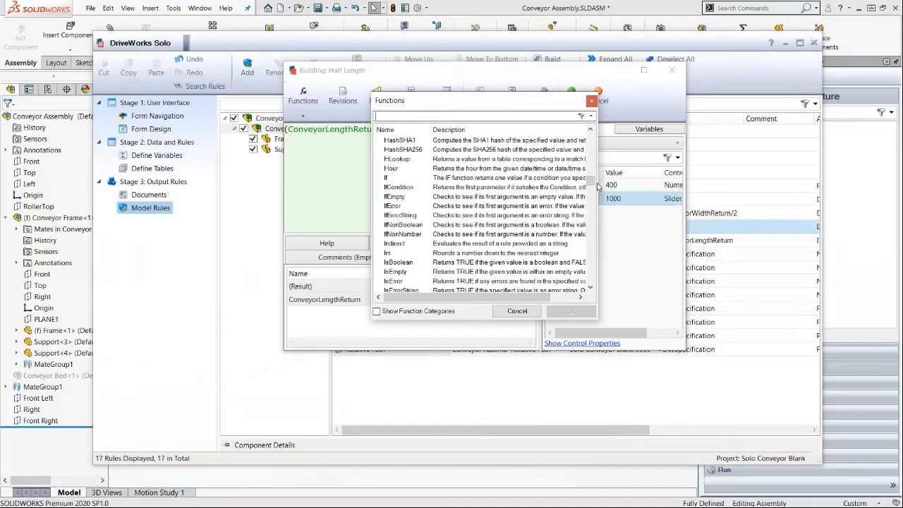
pyautogui.click(527, 312)
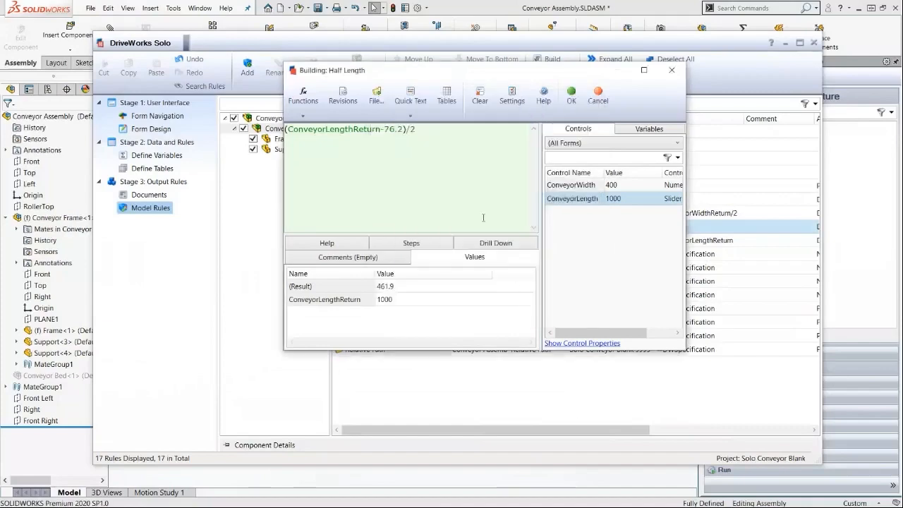
pyautogui.click(571, 95)
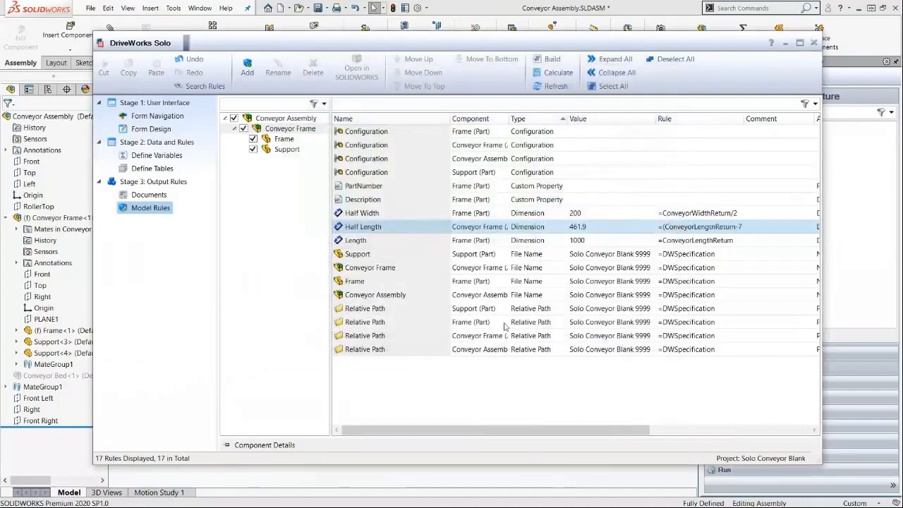
# Replace the Support file name rule with If( ConveyorLengthReturn > 1500 ,DWSpecification, "DELETE").
pyautogui.click(431, 240)
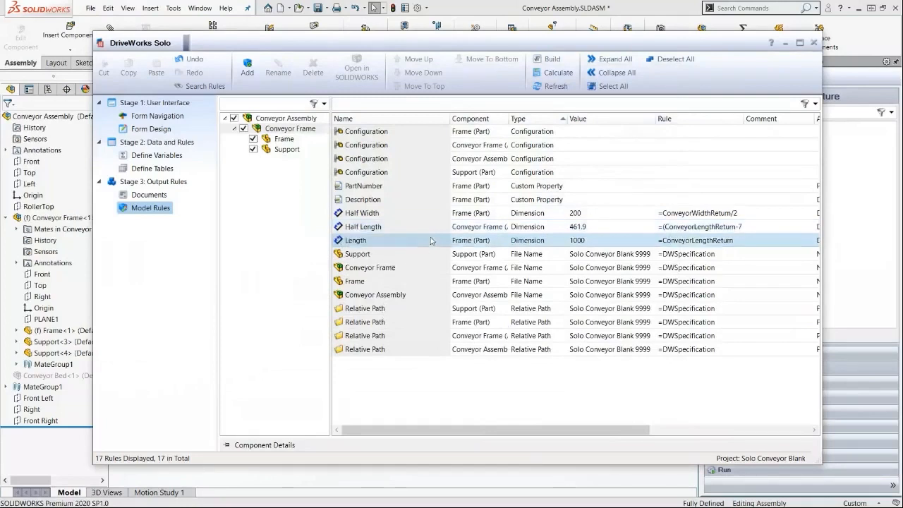
pyautogui.click(443, 259)
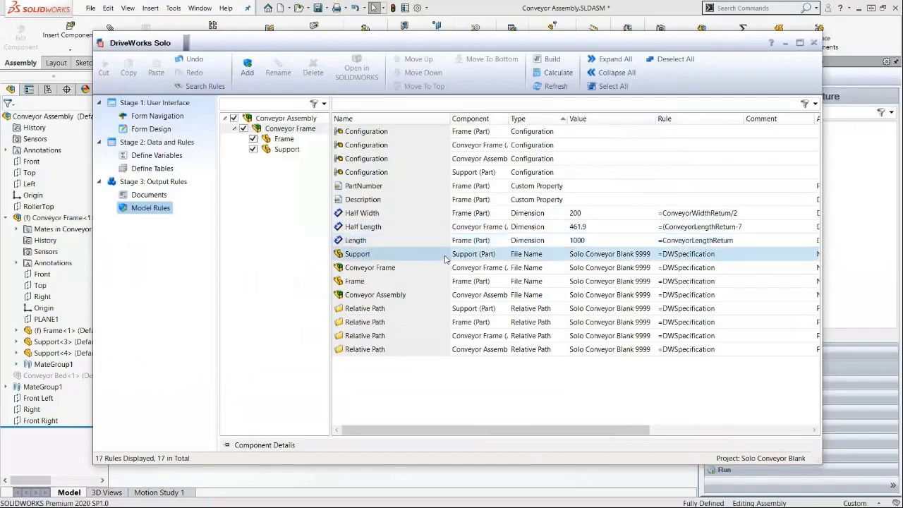
pyautogui.doubleClick(445, 258)
pyautogui.hotkey('ctrl', 'a')
pyautogui.press('Delete')
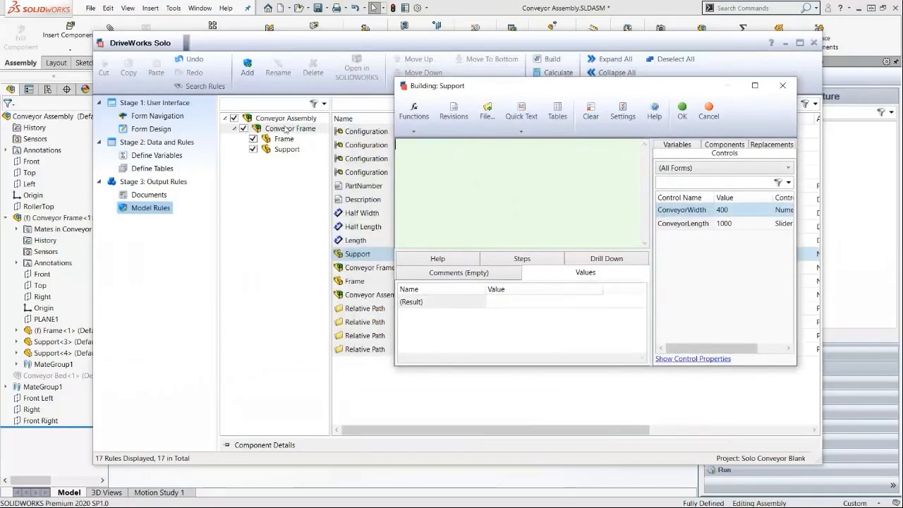
pyautogui.write('If( cpo')
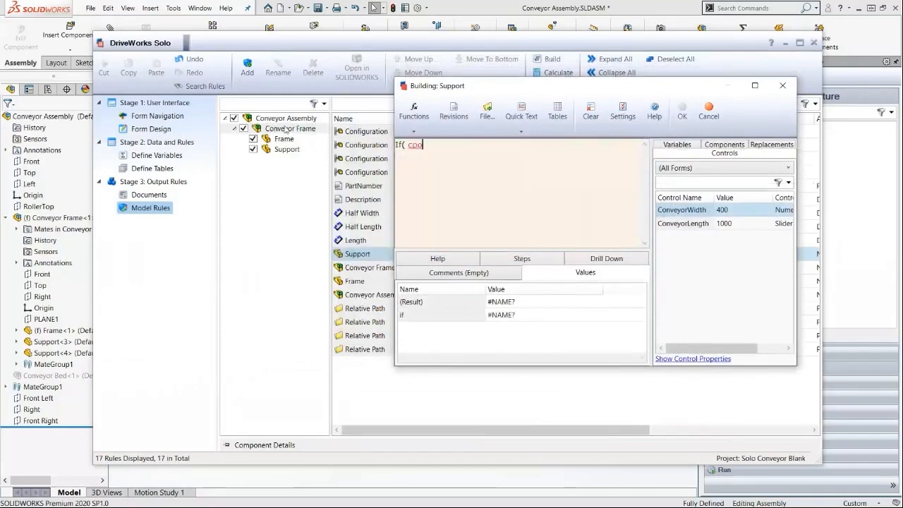
pyautogui.write('nv')
pyautogui.press('Return')
pyautogui.write('> 1500 ,DWSpecification, "DELETE")')
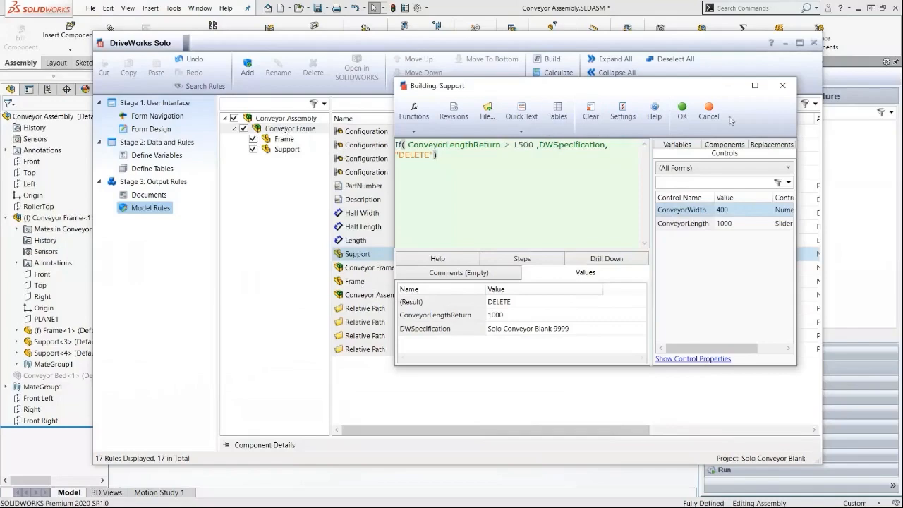
pyautogui.click(684, 112)
# Confirm the Support file name rule and return to the model rules list.
pyautogui.click(543, 312)
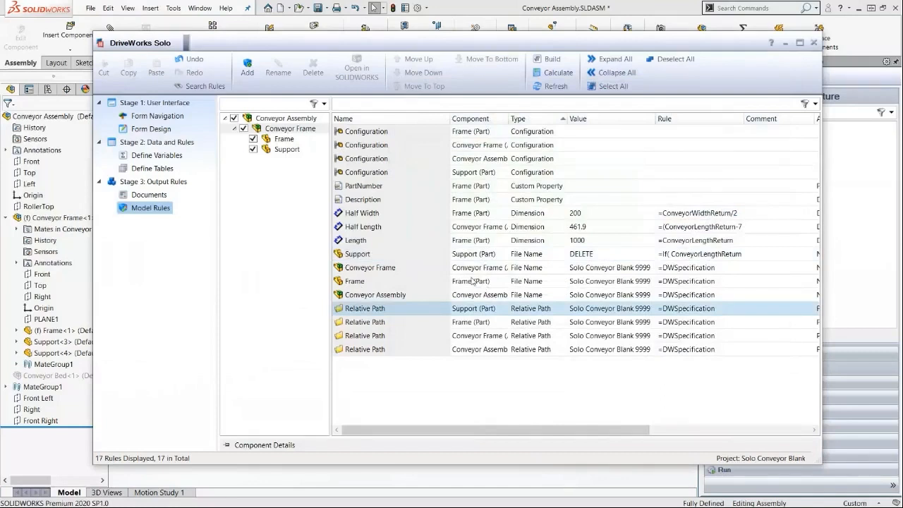
pyautogui.click(421, 201)
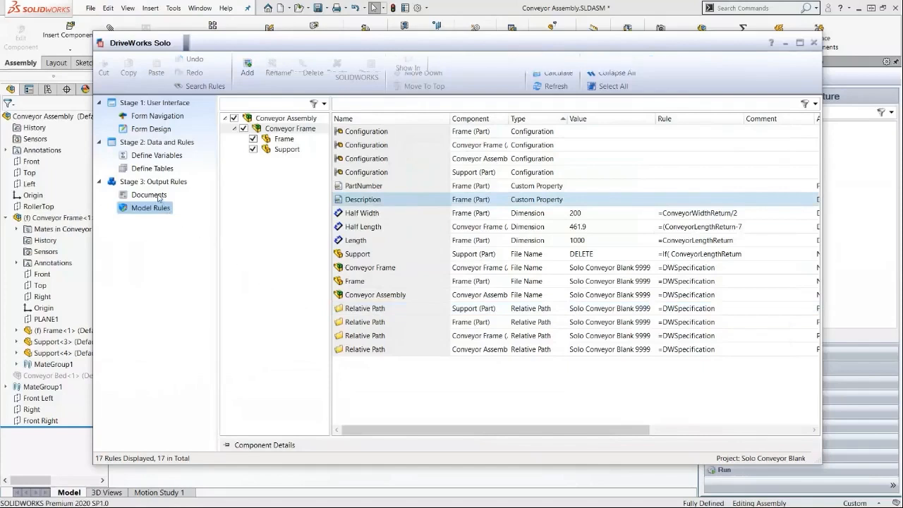
pyautogui.click(157, 196)
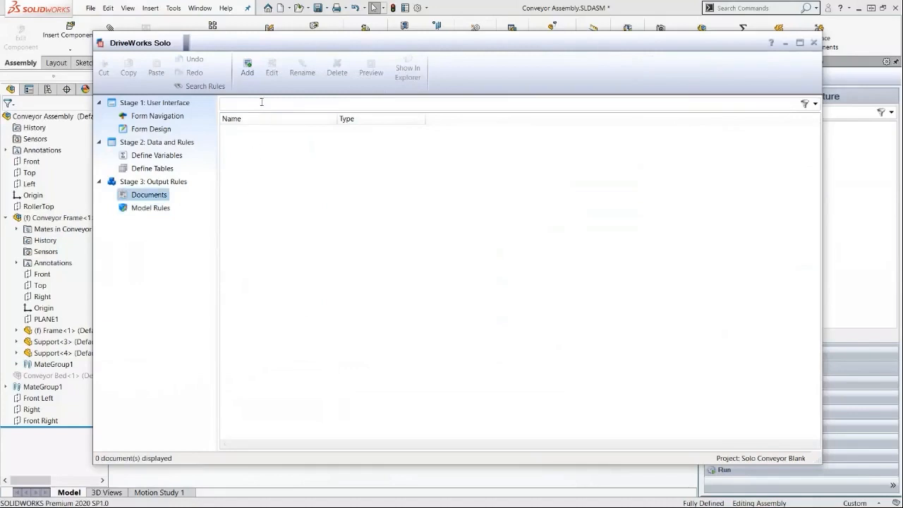
pyautogui.click(247, 69)
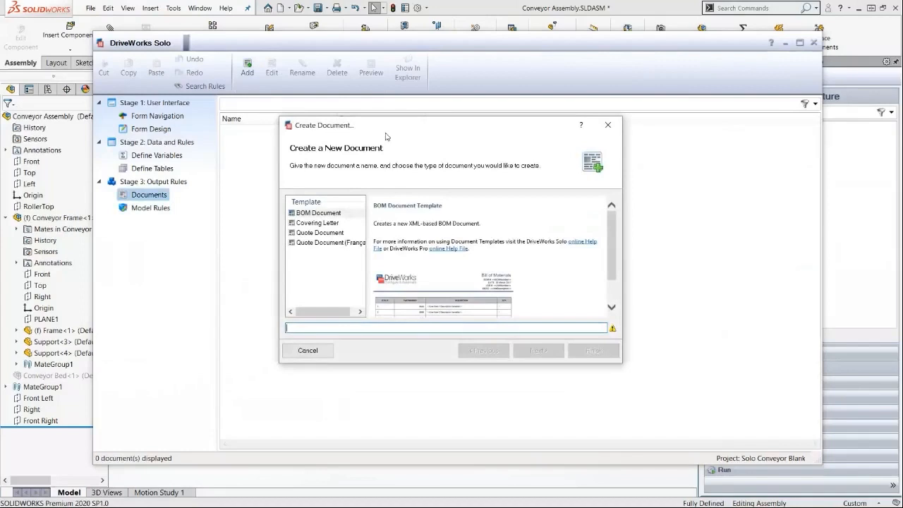
pyautogui.click(318, 233)
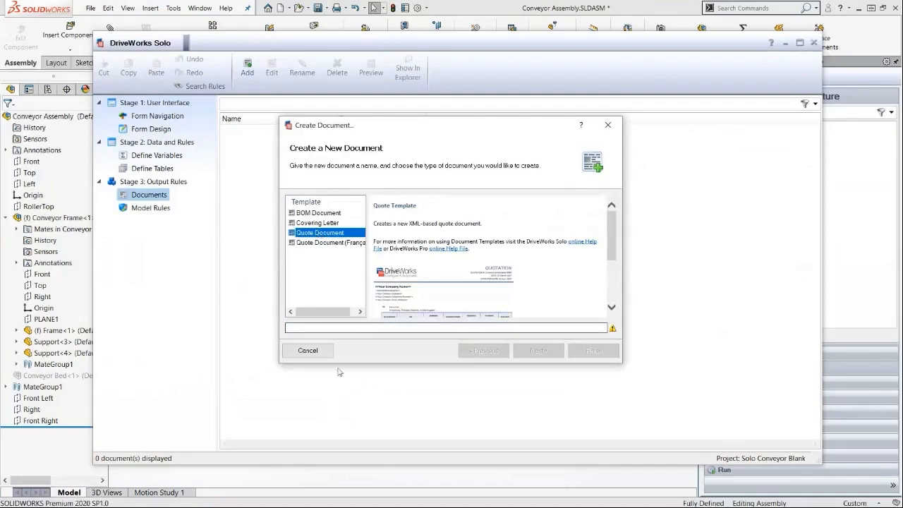
pyautogui.click(307, 351)
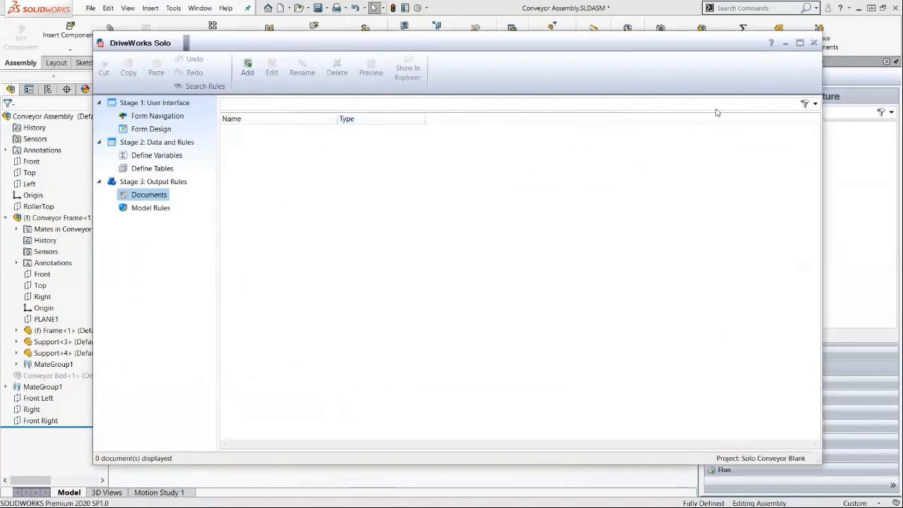
# Close the project editor and close the open assembly without saving changes.
pyautogui.click(814, 44)
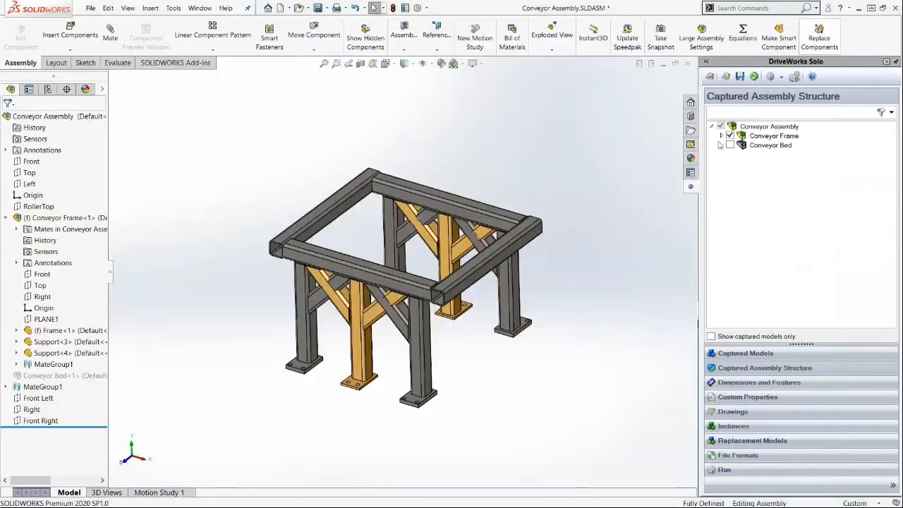
pyautogui.click(740, 76)
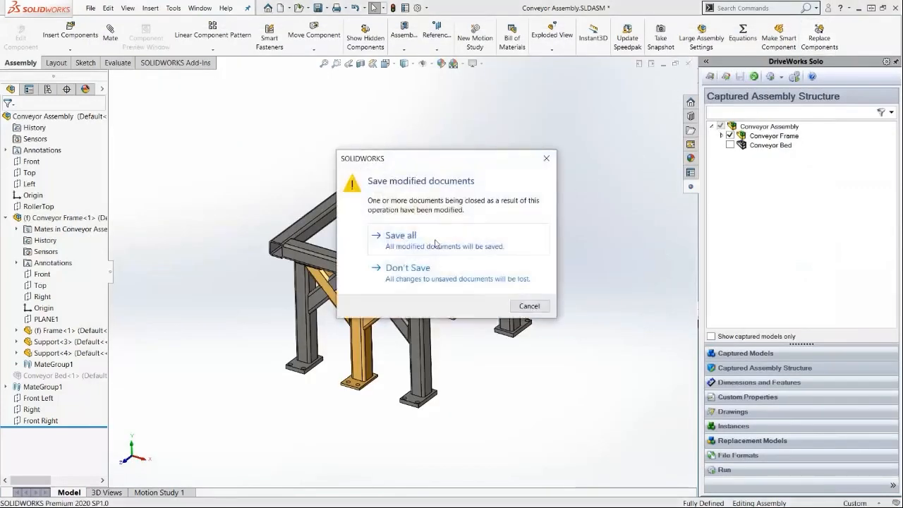
pyautogui.click(438, 271)
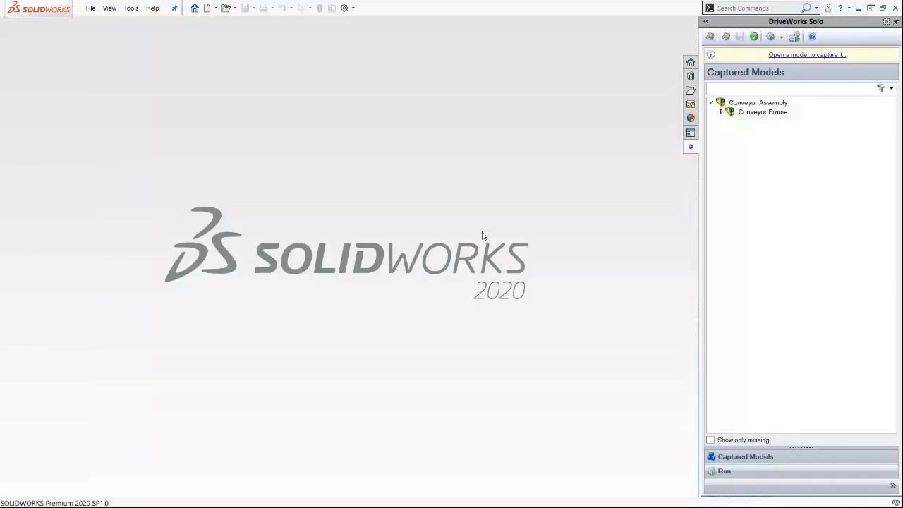
# Start a new specification with Conveyor Width set to 700 and Conveyor Length to about 1075 mm.
pyautogui.click(773, 39)
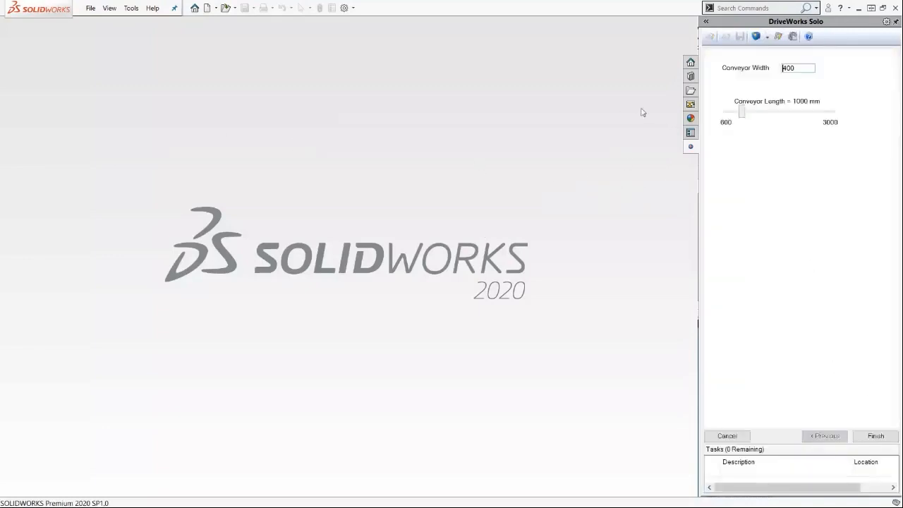
pyautogui.moveTo(805, 68); pyautogui.dragTo(600, 52)
pyautogui.write('500')
pyautogui.moveTo(801, 68); pyautogui.dragTo(608, 54)
pyautogui.write('1500')
pyautogui.press('Delete')
pyautogui.press('Delete')
pyautogui.press('Delete')
pyautogui.press('Delete')
pyautogui.write('700')
pyautogui.moveTo(741, 110)
pyautogui.mouseDown()
pyautogui.moveTo(774, 114)
pyautogui.moveTo(748, 118)
pyautogui.mouseUp()
# Preview the configured conveyor and orbit around the generated model.
pyautogui.click(756, 36)
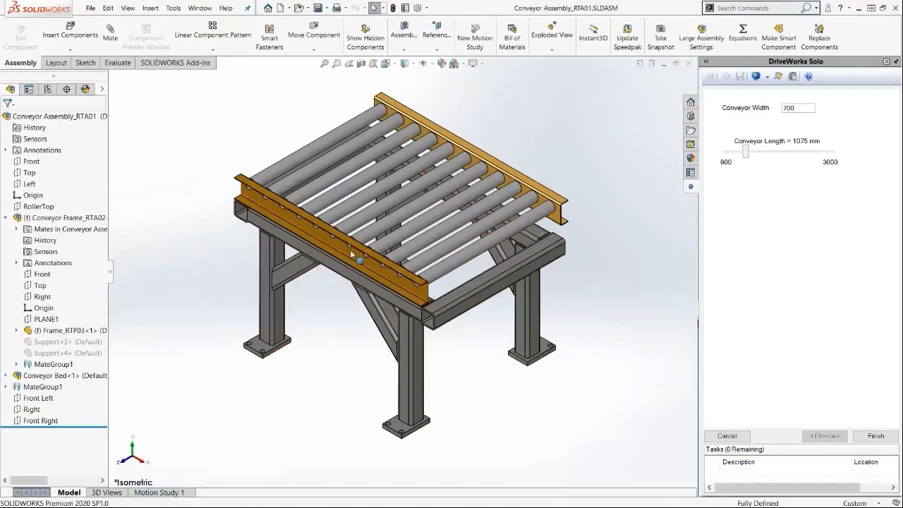
pyautogui.moveTo(493, 282); pyautogui.dragTo(343, 280, button='middle')
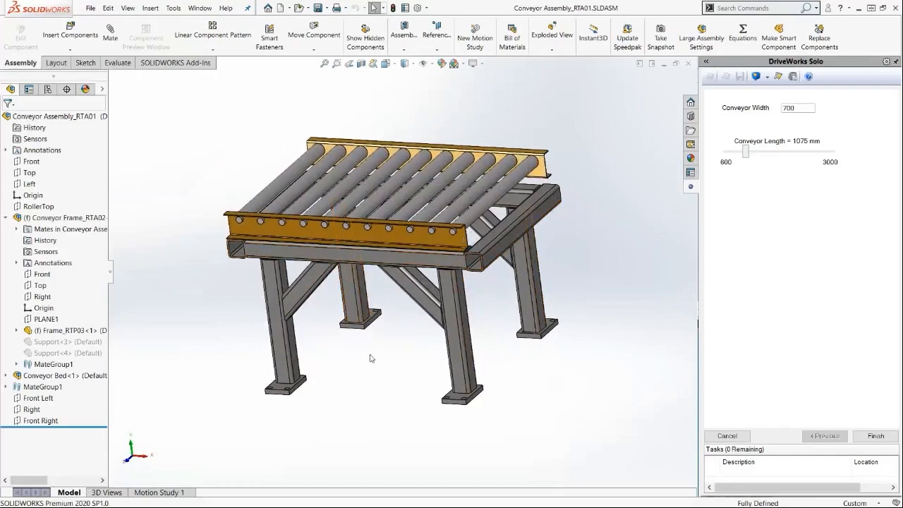
pyautogui.moveTo(368, 274); pyautogui.dragTo(369, 306, button='middle')
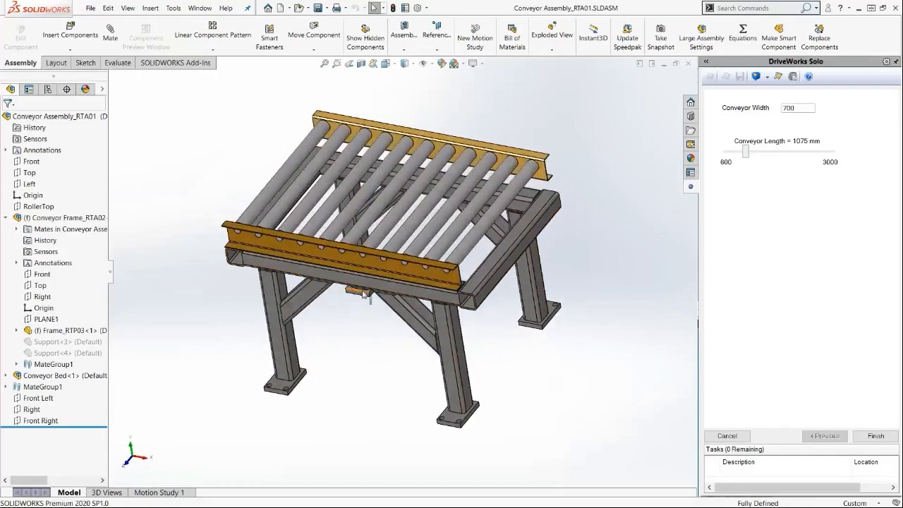
# Preview a Conveyor Length of about 2025 mm and finish the specification.
pyautogui.moveTo(749, 154); pyautogui.dragTo(789, 154)
pyautogui.click(756, 77)
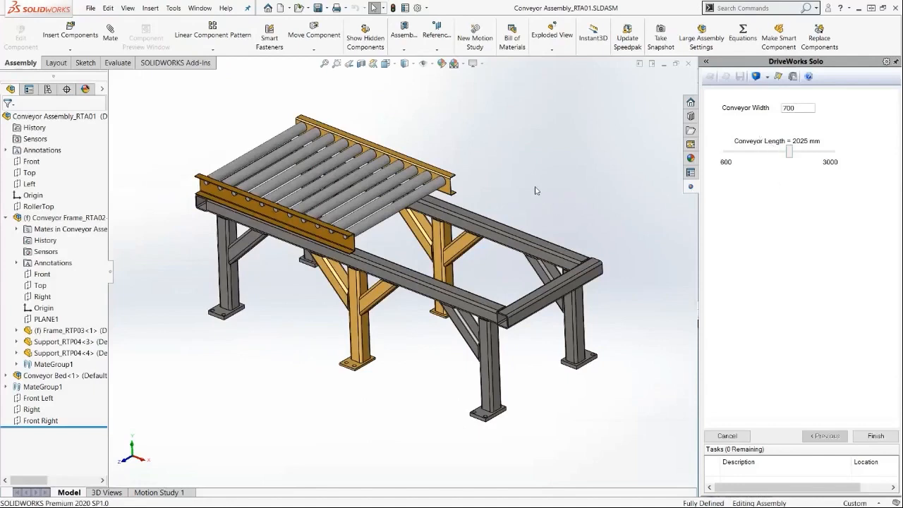
pyautogui.click(872, 434)
pyautogui.click(574, 336)
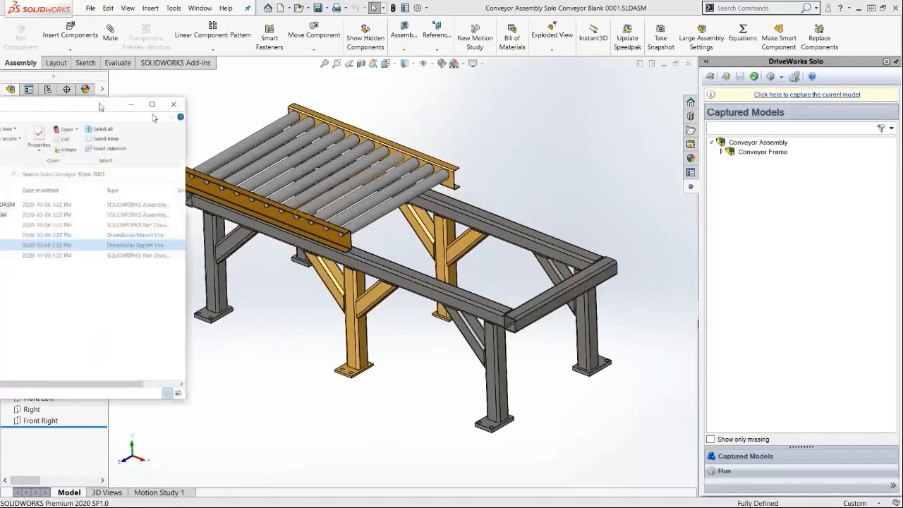
# Inspect the generated files in the results folder and open the generation report.
pyautogui.moveTo(500, 86); pyautogui.dragTo(604, 77)
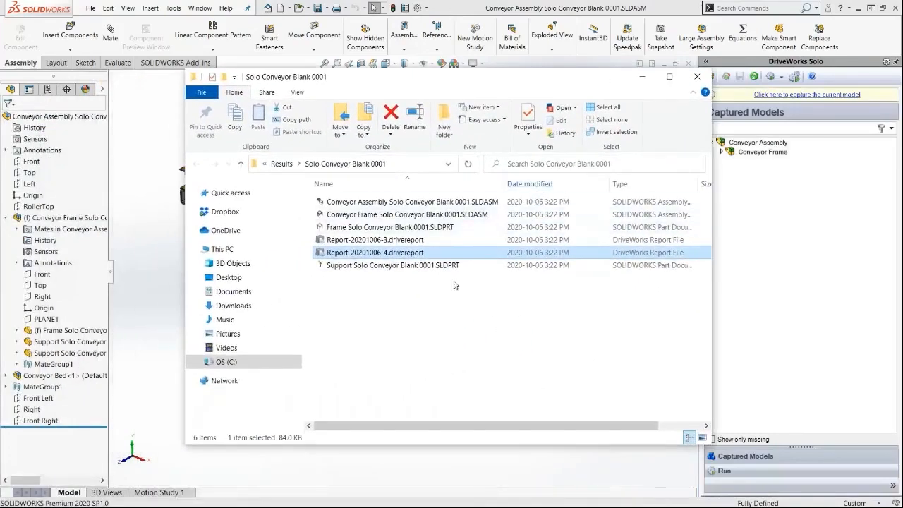
pyautogui.click(433, 204)
pyautogui.click(423, 214)
pyautogui.click(416, 227)
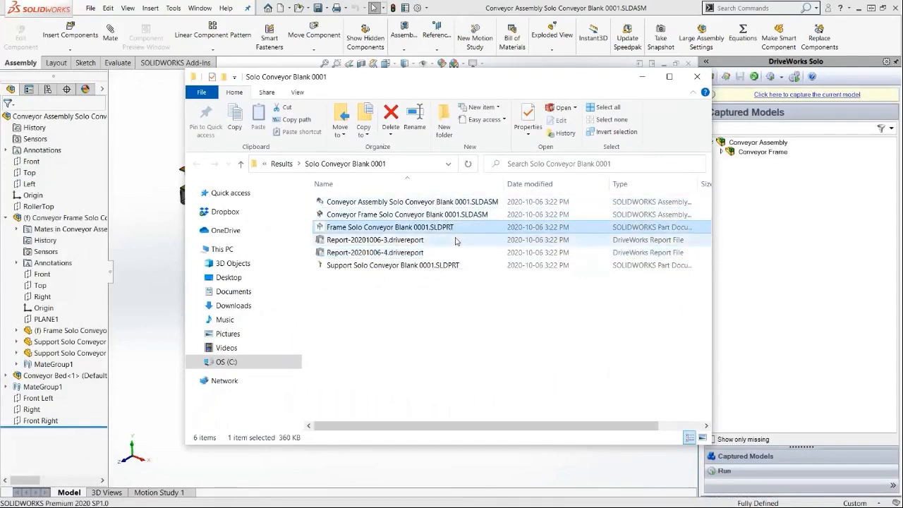
pyautogui.click(413, 239)
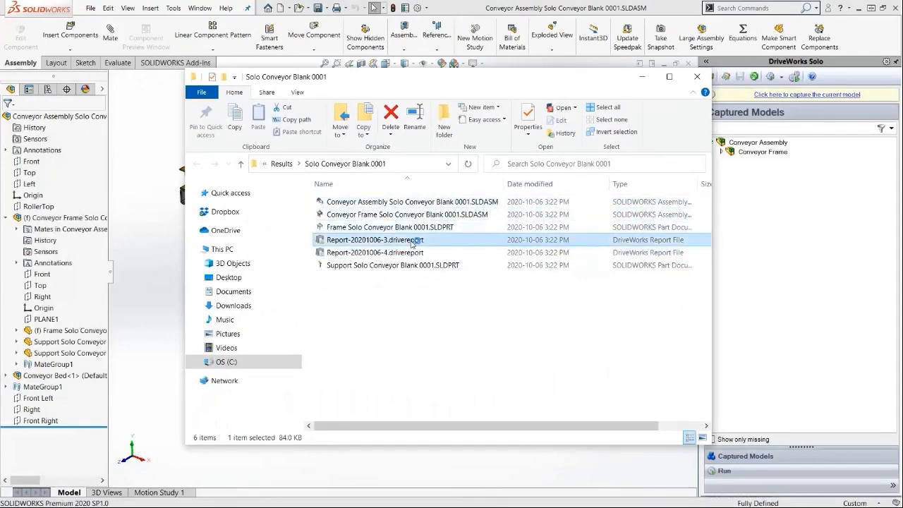
pyautogui.doubleClick(413, 240)
pyautogui.moveTo(434, 75); pyautogui.dragTo(482, 132)
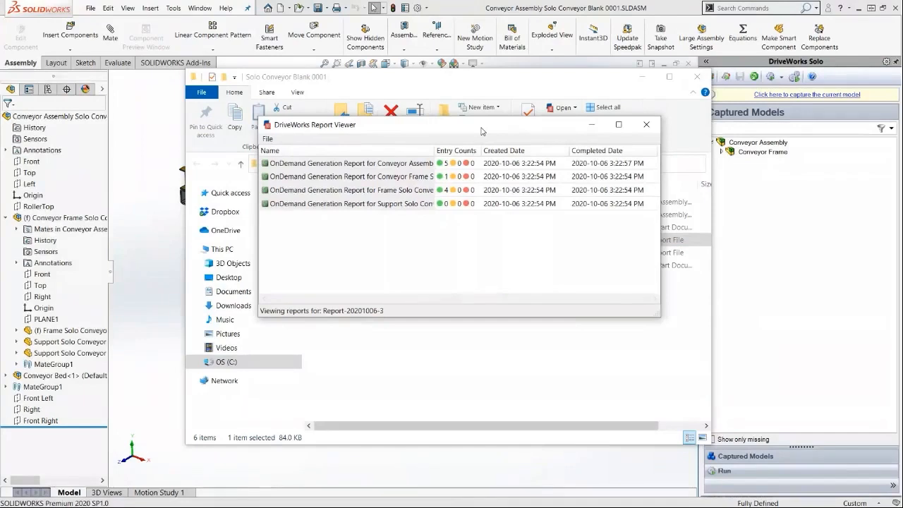
pyautogui.click(647, 125)
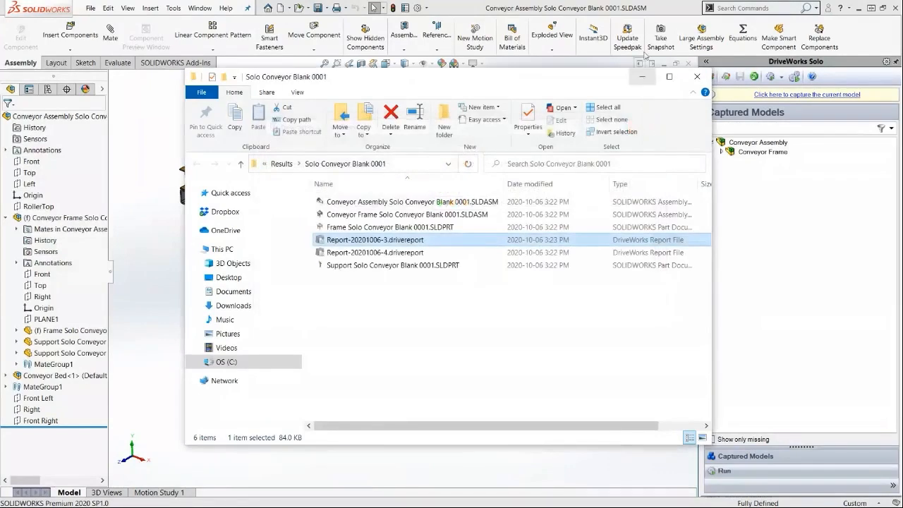
pyautogui.click(642, 76)
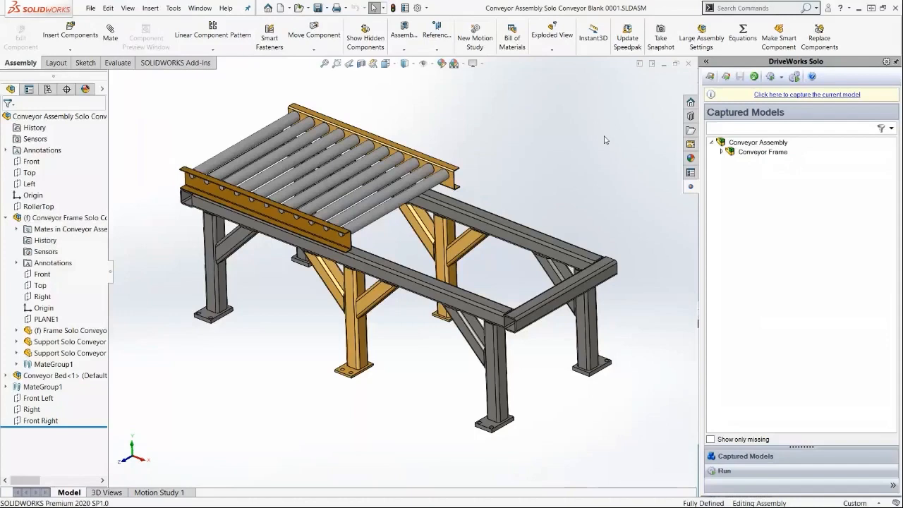
# Close the generated assembly and open another existing DriveWorks project by browsing for it.
pyautogui.click(688, 63)
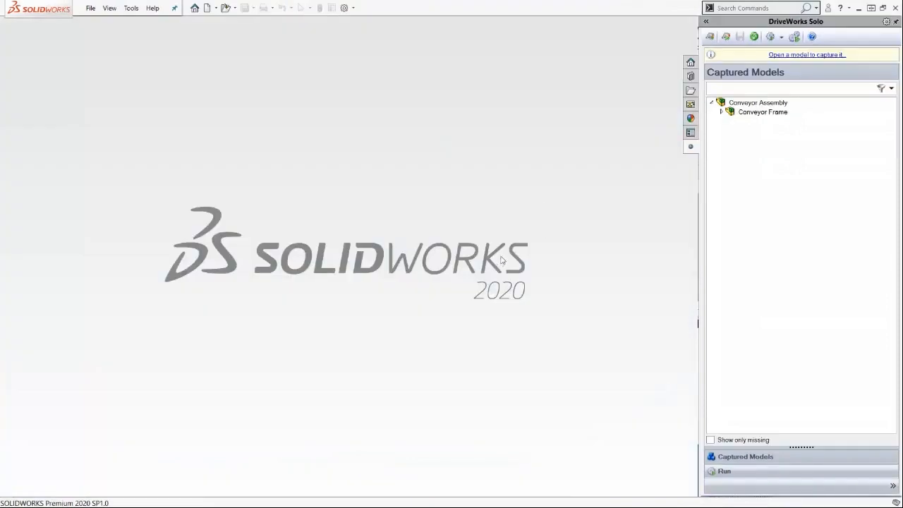
pyautogui.click(709, 36)
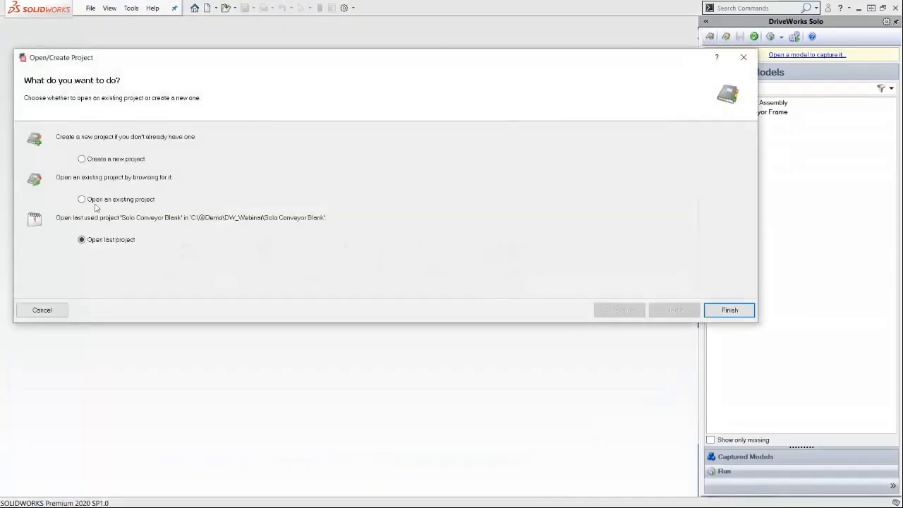
pyautogui.click(96, 203)
pyautogui.click(670, 310)
pyautogui.click(719, 185)
pyautogui.click(328, 59)
pyautogui.doubleClick(453, 141)
pyautogui.doubleClick(459, 167)
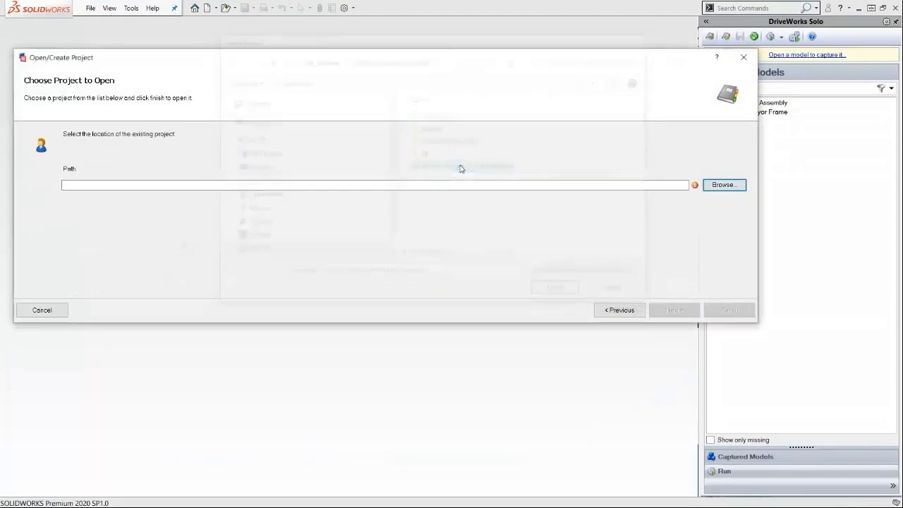
pyautogui.click(719, 309)
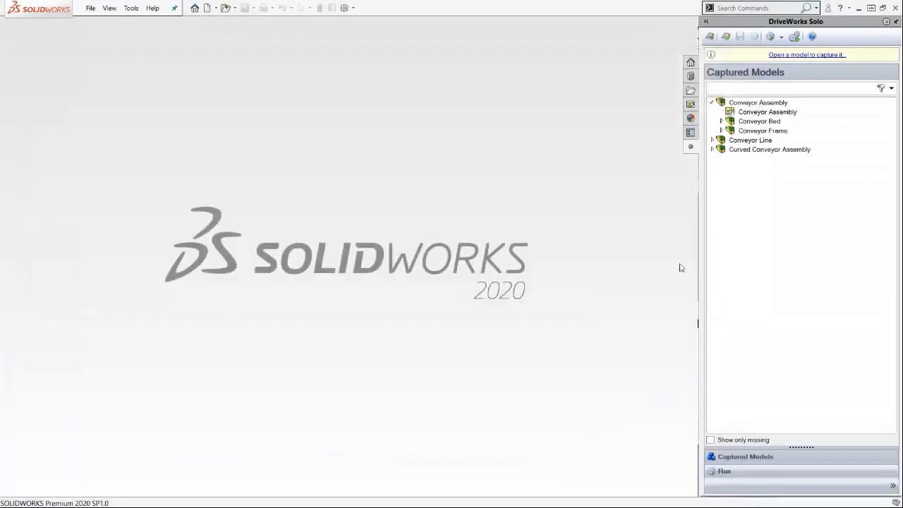
# Start a new specification, choose an existing customer's company, and continue past Customer Details.
pyautogui.click(770, 37)
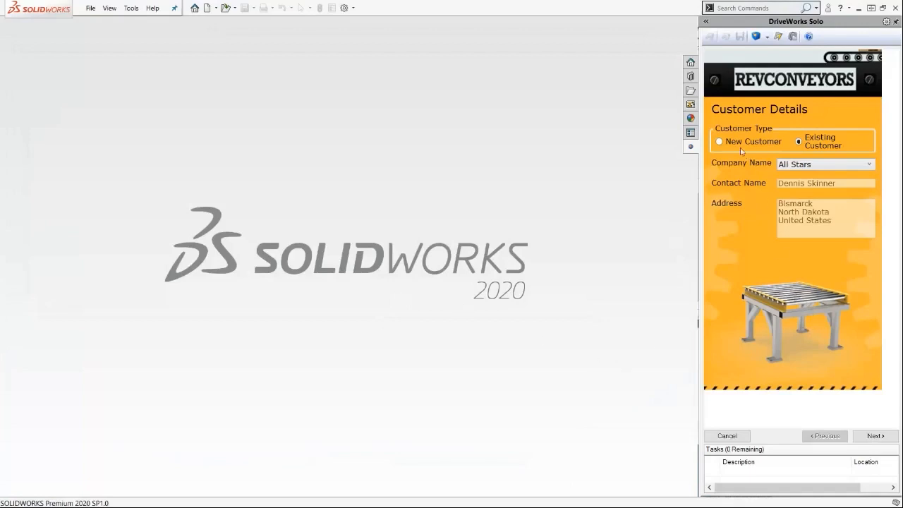
pyautogui.click(816, 169)
pyautogui.click(816, 174)
pyautogui.click(875, 435)
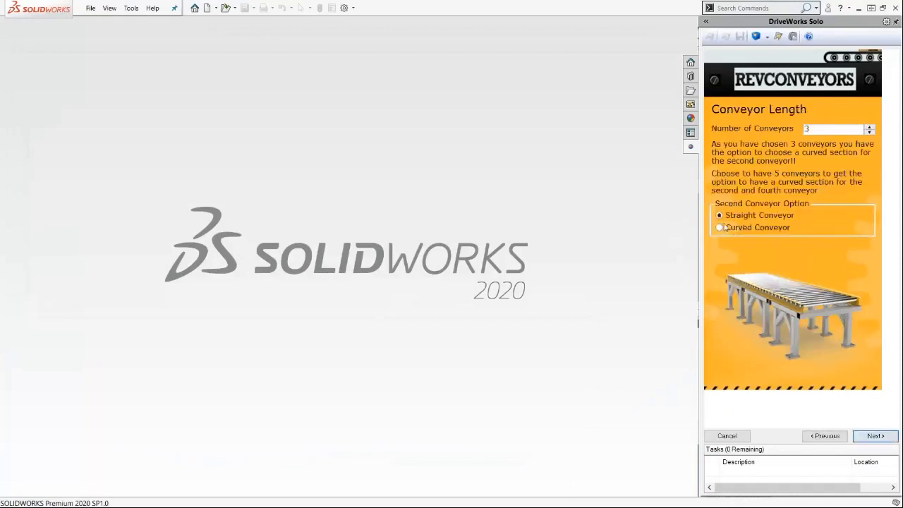
# Set Number of Conveyors to 3 and choose Curved Conveyor as the second conveyor option.
pyautogui.click(870, 127)
pyautogui.click(869, 128)
pyautogui.click(869, 133)
pyautogui.click(868, 133)
pyautogui.click(746, 229)
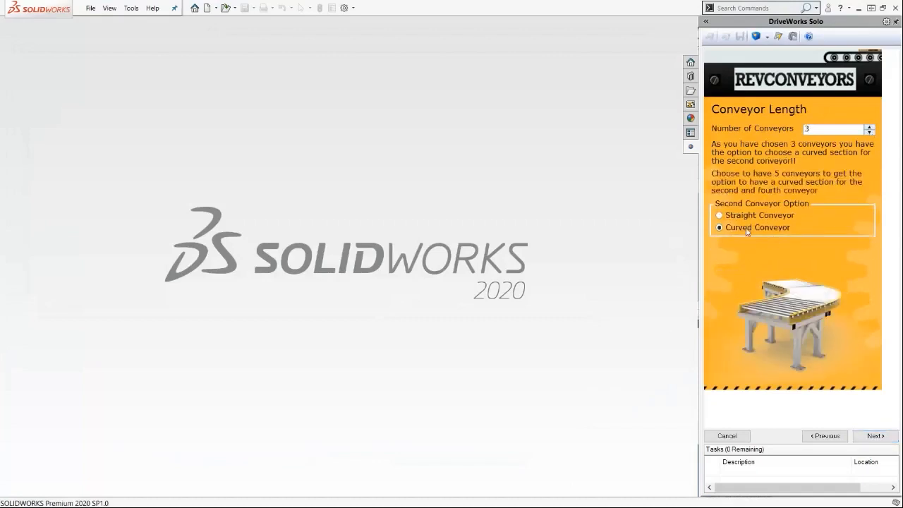
# Continue through the First Conveyor Section page of the specification form.
pyautogui.click(876, 436)
pyautogui.click(714, 211)
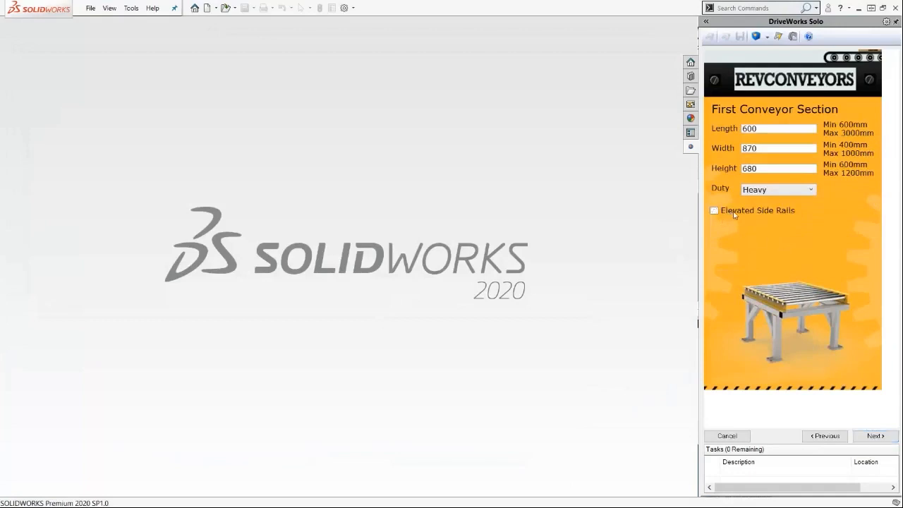
pyautogui.click(875, 436)
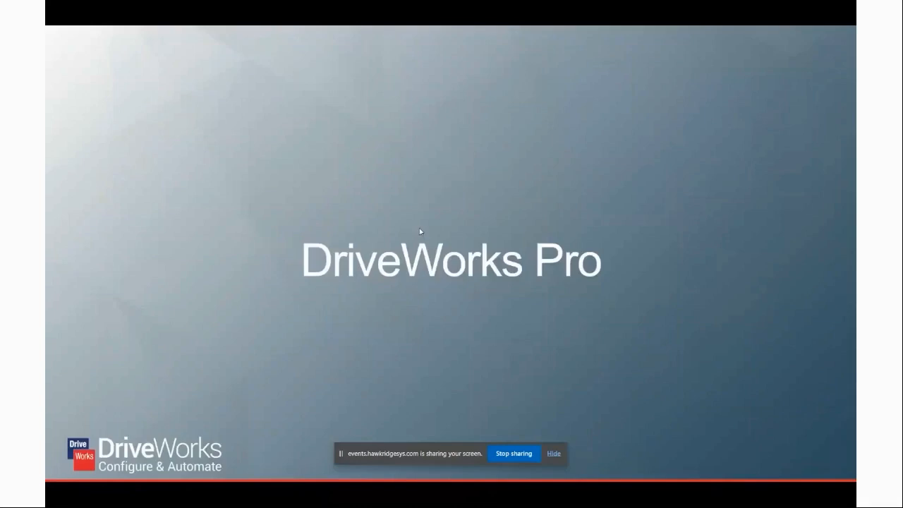
pyautogui.press('Right')
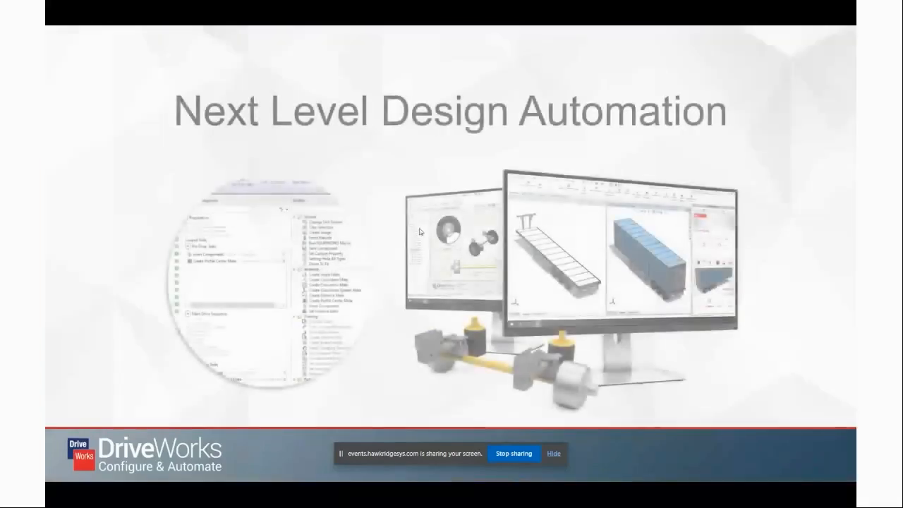
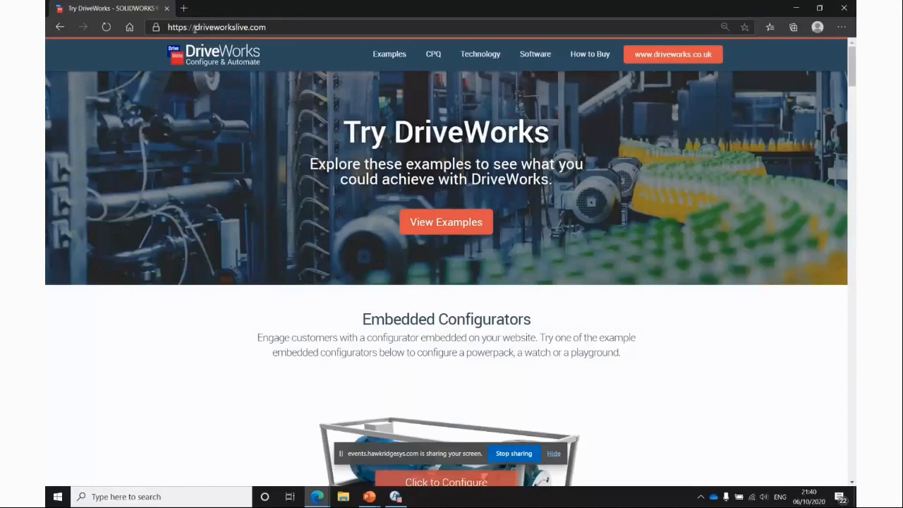
# Browse the Industry Examples configurators on the DriveWorks Live website.
pyautogui.click(115, 349)
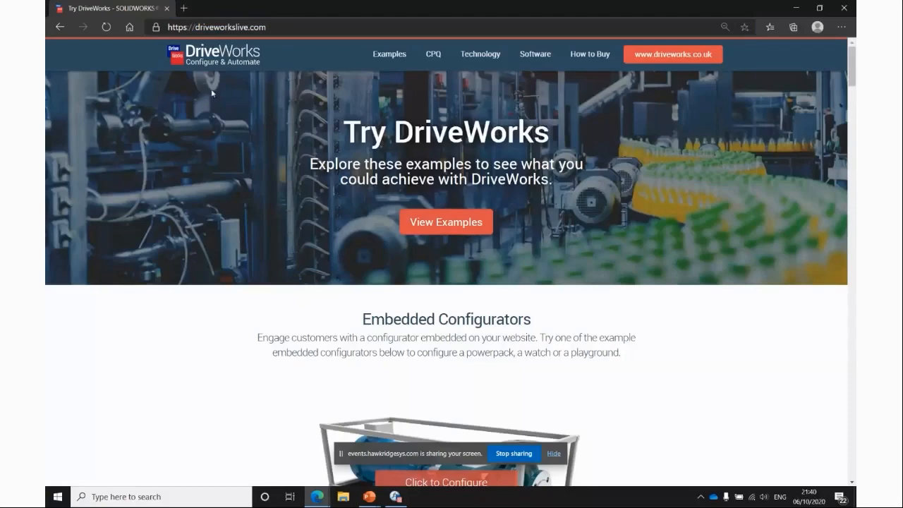
pyautogui.scroll(-3, 237, 304)
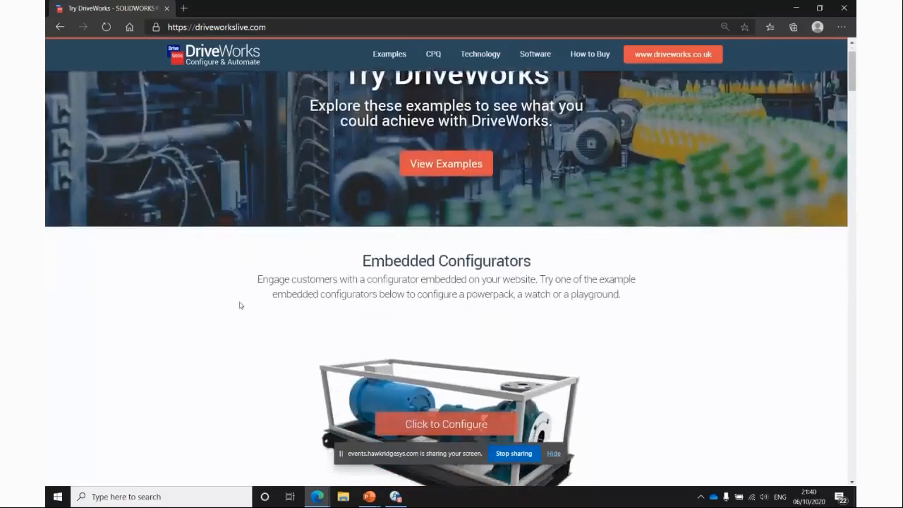
pyautogui.scroll(-2, 296, 240)
pyautogui.scroll(1, 347, 303)
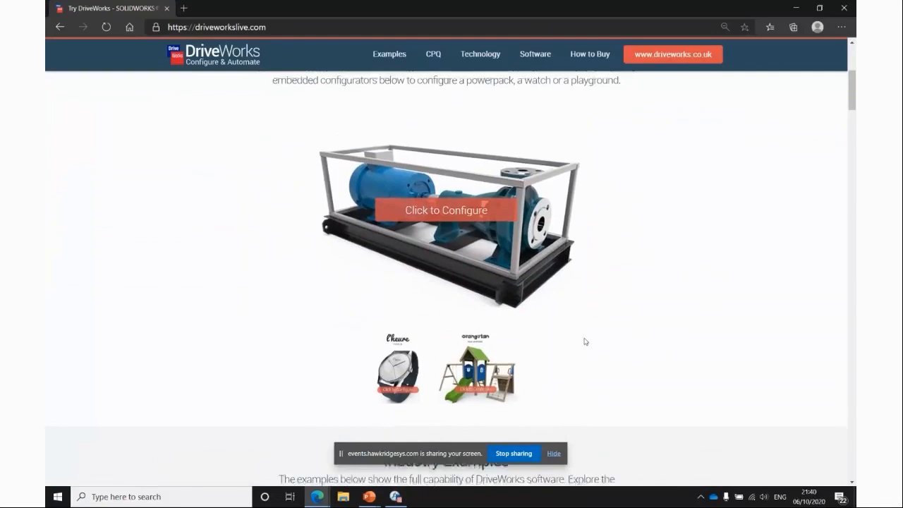
pyautogui.scroll(-6, 585, 339)
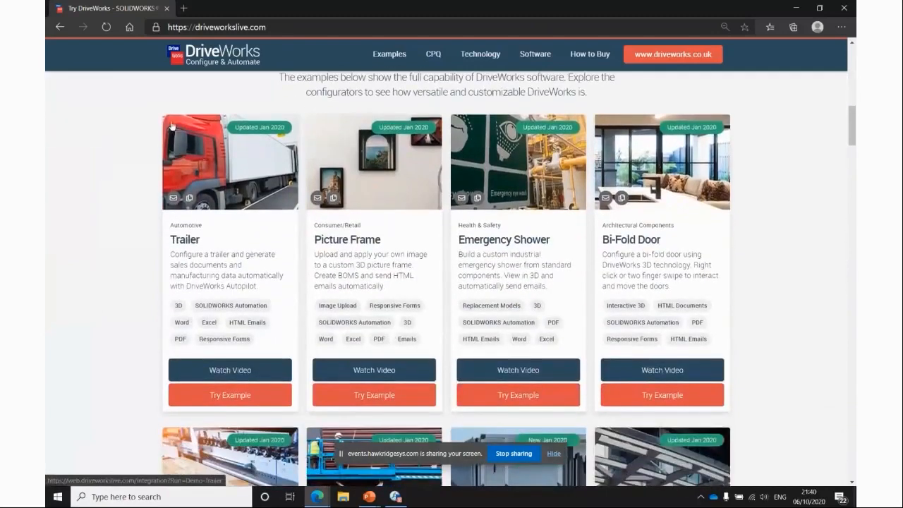
pyautogui.scroll(1, 155, 116)
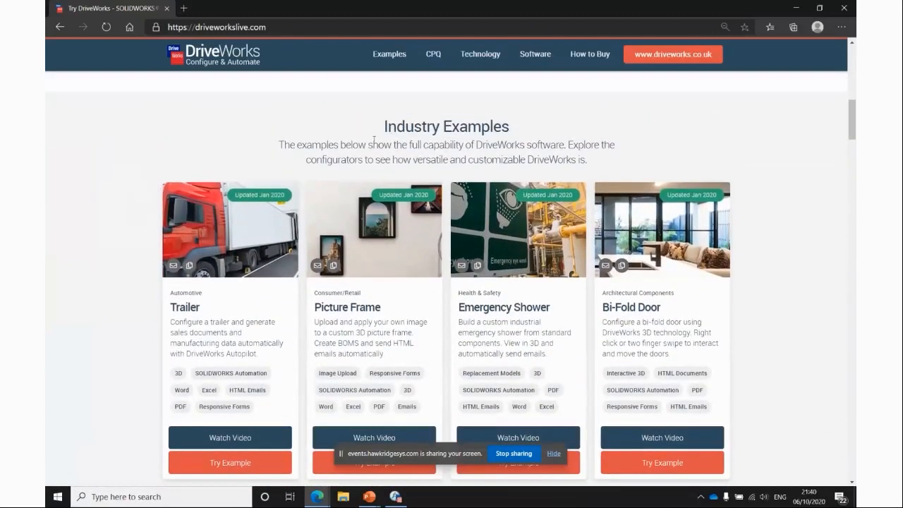
pyautogui.scroll(-5, 94, 322)
pyautogui.scroll(-7, 110, 308)
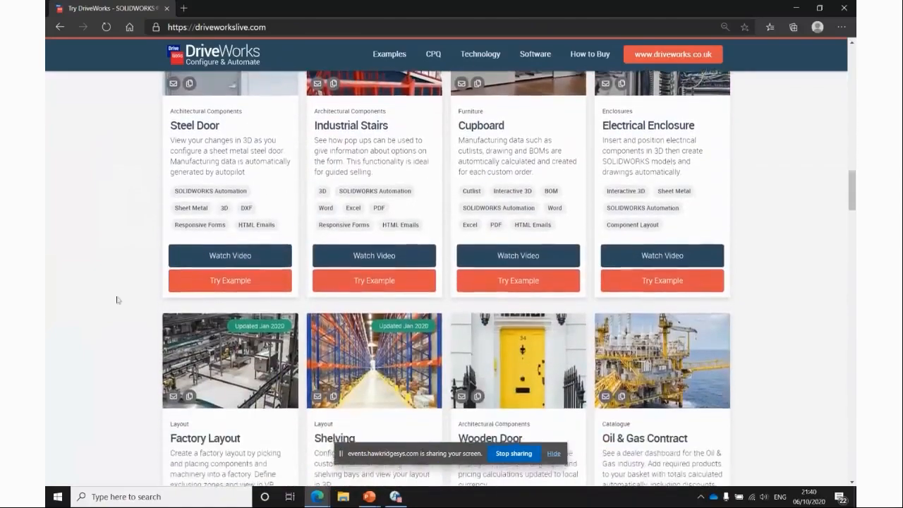
pyautogui.scroll(-1, 138, 421)
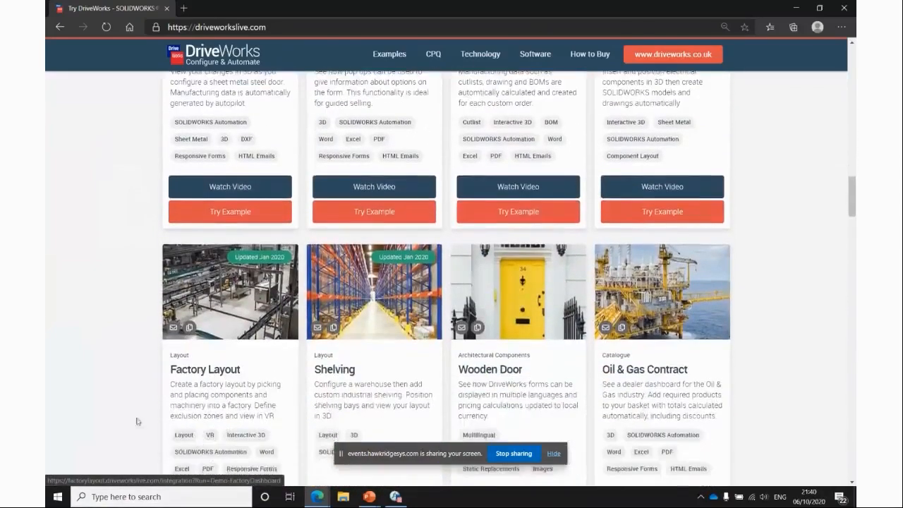
pyautogui.scroll(10, 116, 381)
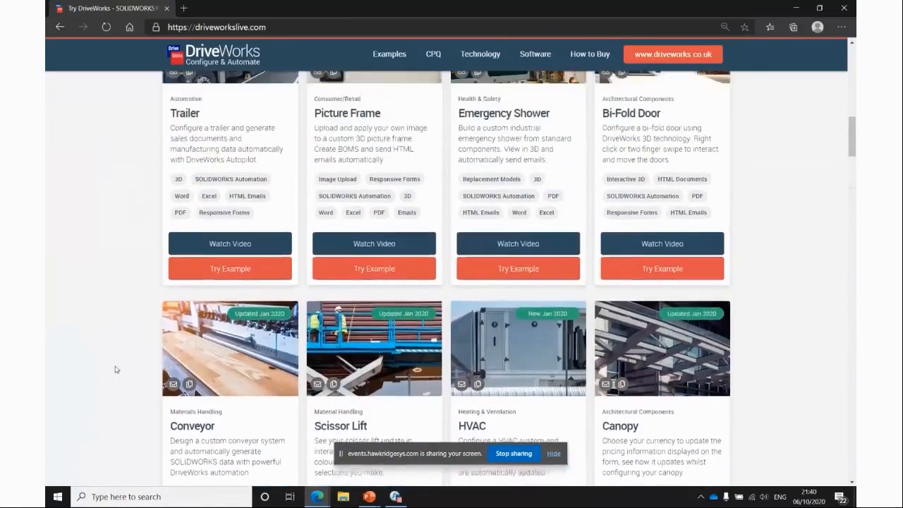
pyautogui.scroll(4, 116, 370)
pyautogui.scroll(-2, 115, 369)
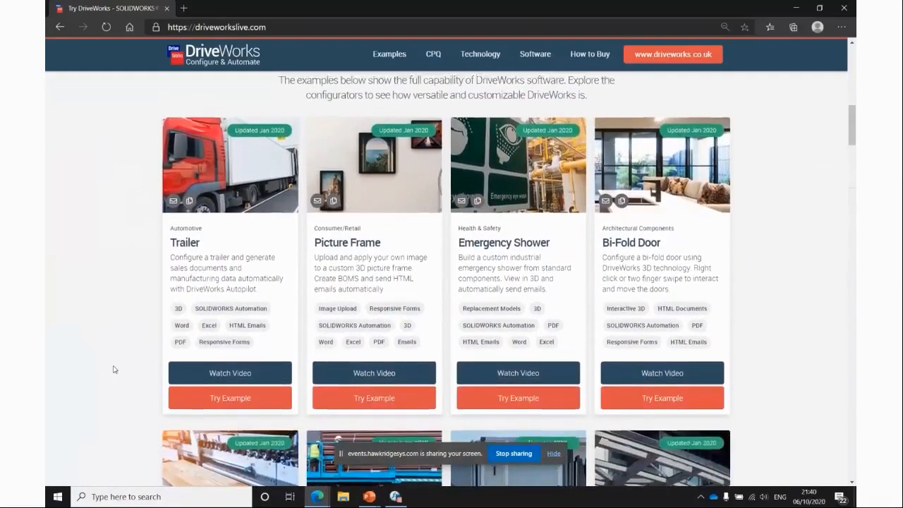
pyautogui.scroll(1, 114, 369)
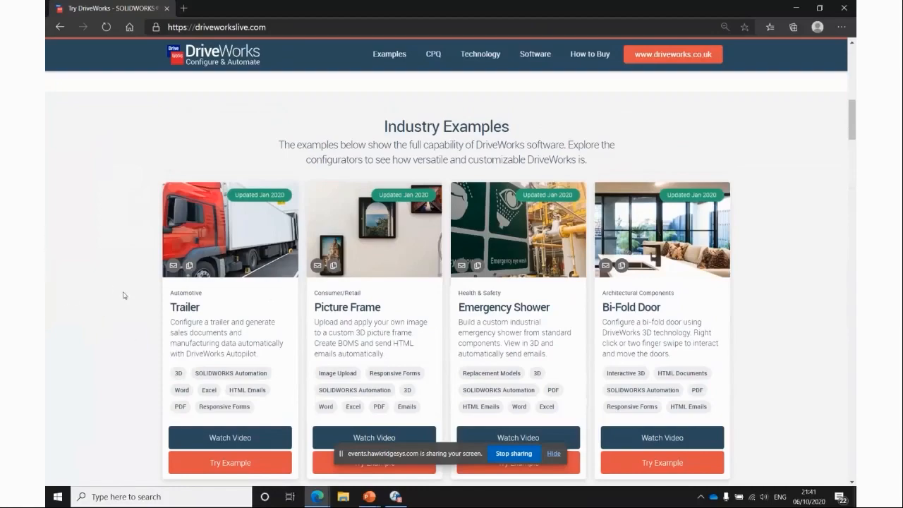
pyautogui.scroll(-6, 124, 294)
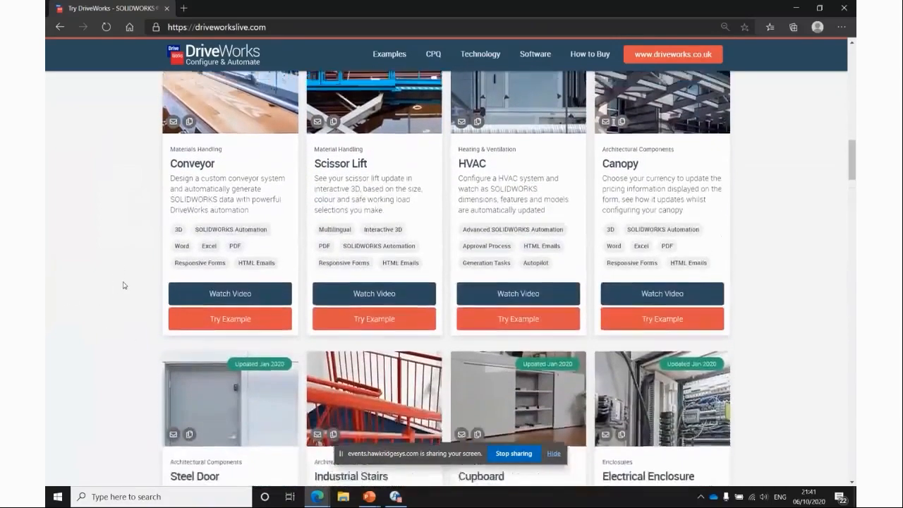
pyautogui.scroll(1, 124, 285)
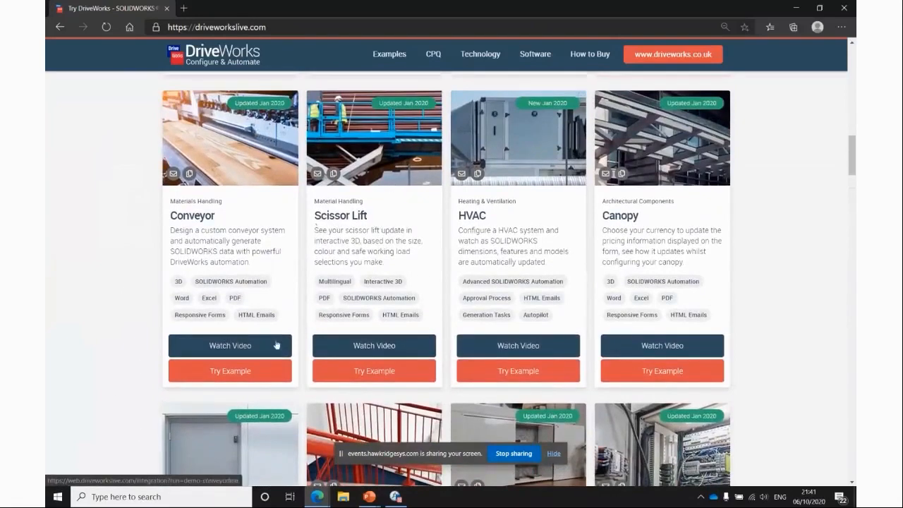
# Launch the Scissor Lift example configurator and select English as the language.
pyautogui.click(383, 371)
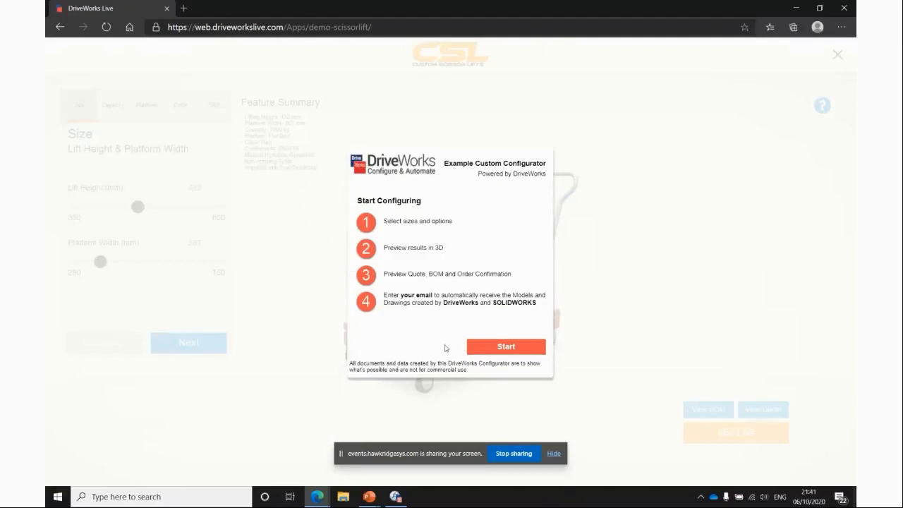
pyautogui.click(495, 351)
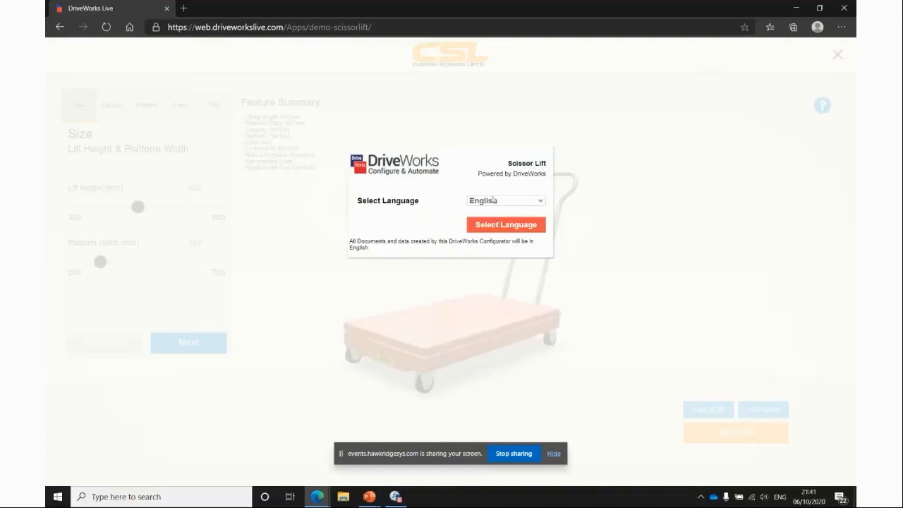
pyautogui.click(516, 203)
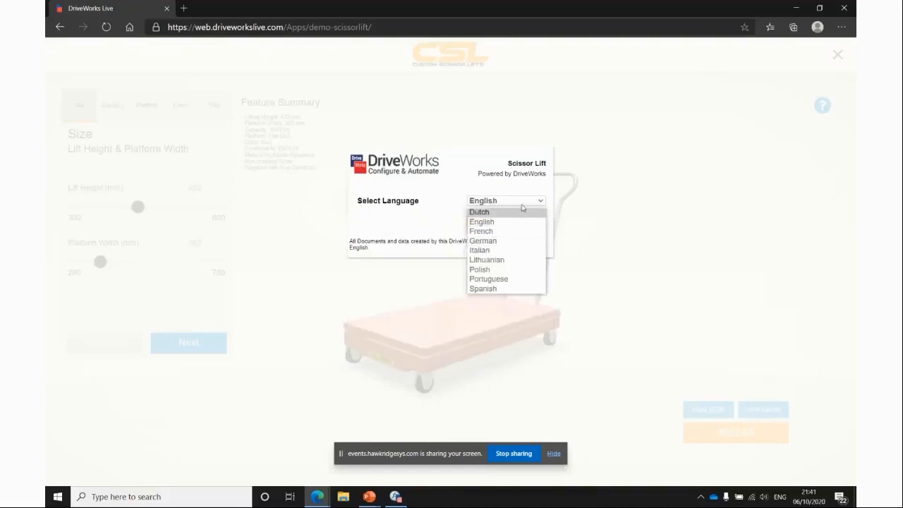
pyautogui.click(513, 222)
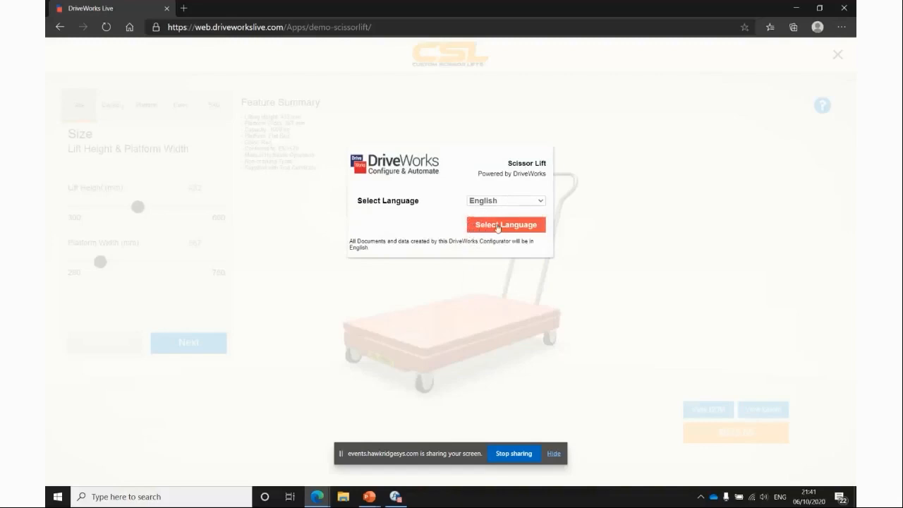
pyautogui.click(498, 226)
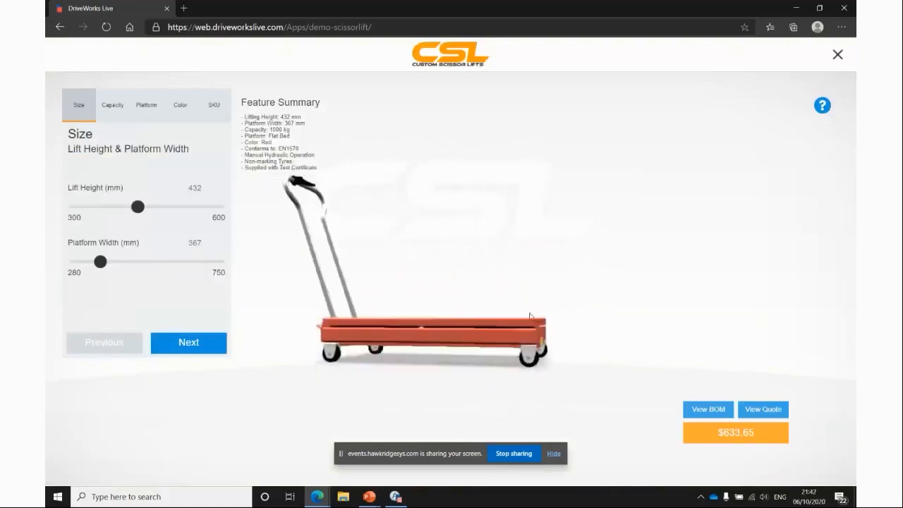
# Set Lift Height to 508 mm and Platform Width to 583 mm on the Size page.
pyautogui.moveTo(485, 356); pyautogui.dragTo(530, 369)
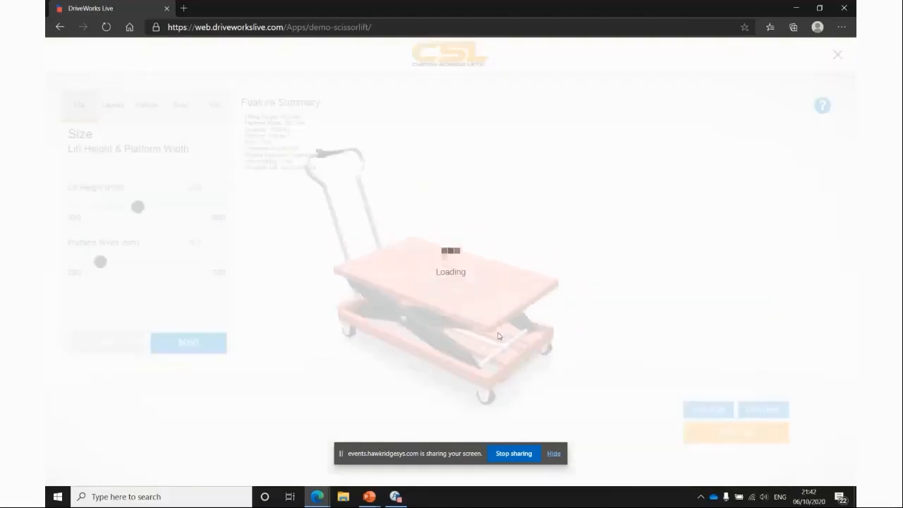
pyautogui.rightClick(498, 337)
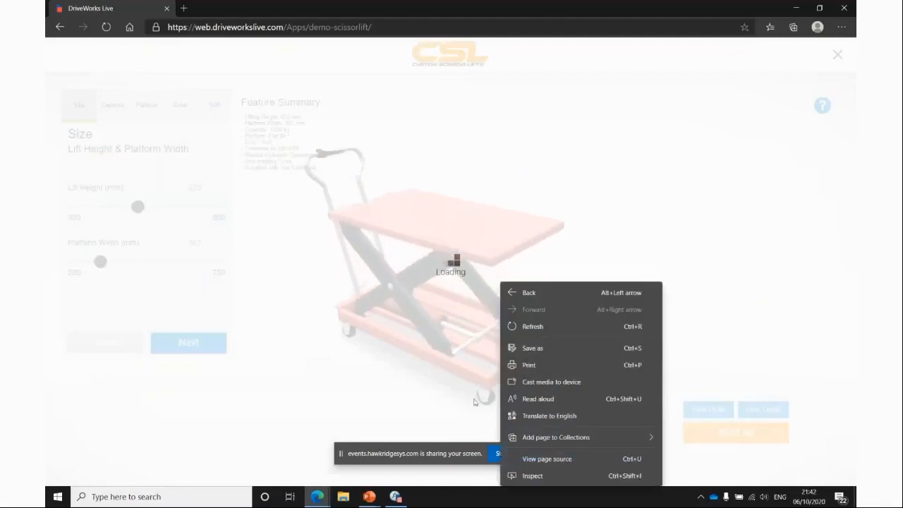
pyautogui.click(393, 372)
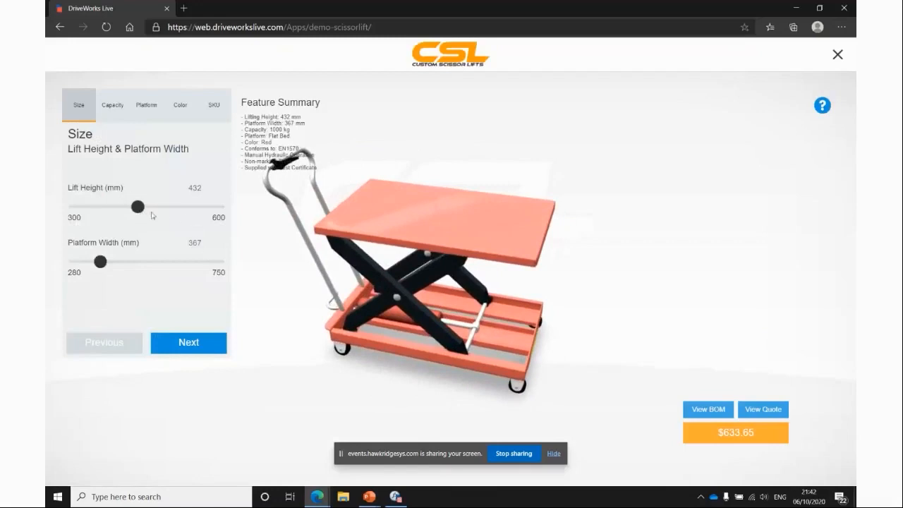
pyautogui.moveTo(150, 210); pyautogui.dragTo(175, 208)
pyautogui.moveTo(101, 262); pyautogui.dragTo(168, 261)
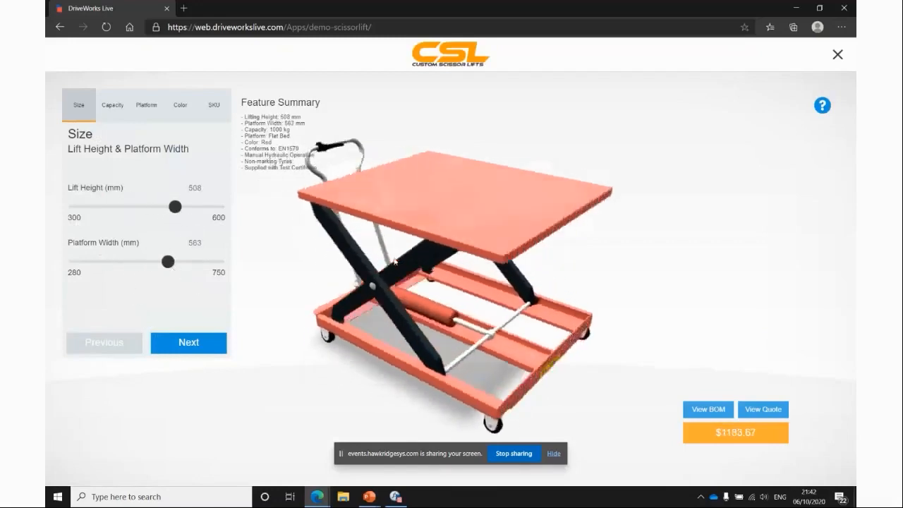
pyautogui.moveTo(324, 280); pyautogui.dragTo(476, 289)
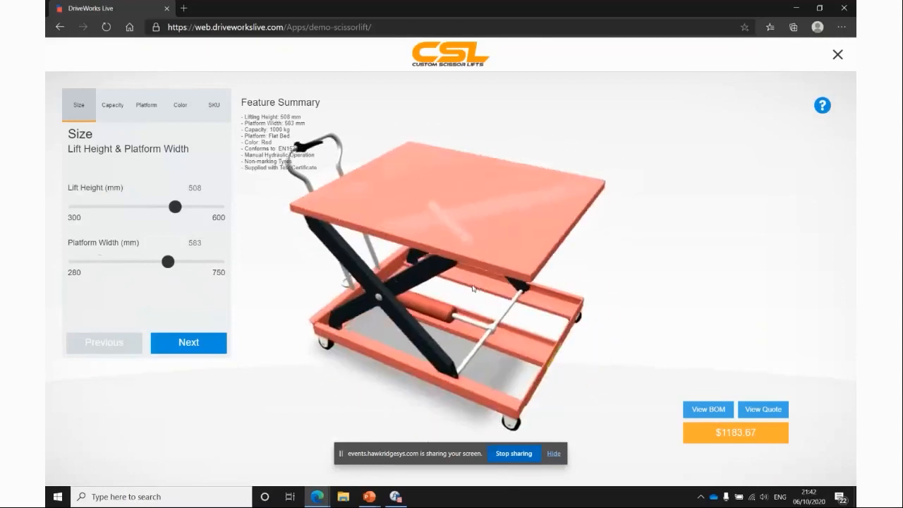
pyautogui.click(473, 290)
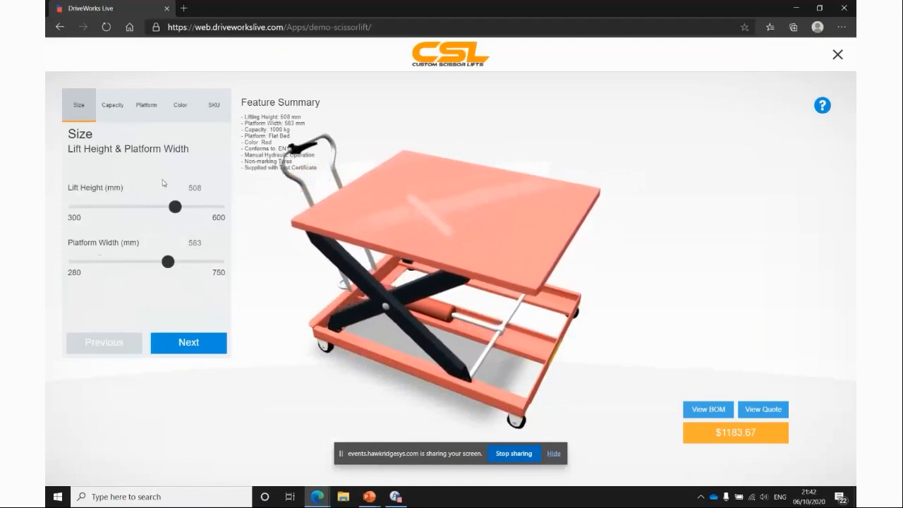
pyautogui.moveTo(546, 309); pyautogui.dragTo(428, 403)
pyautogui.moveTo(371, 351); pyautogui.dragTo(303, 293)
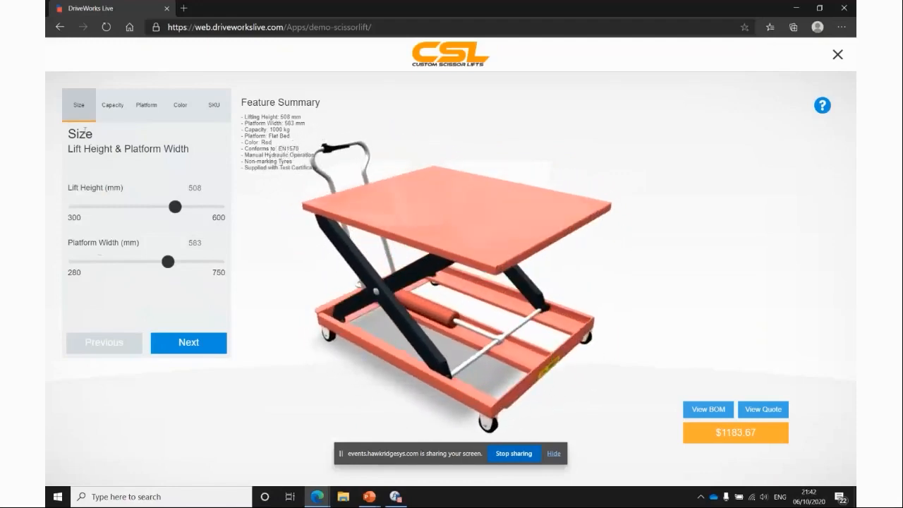
# Switch the platform bed type through Rotating Flat Bed and Roller Bed to Rotating Roller Bed.
pyautogui.click(114, 108)
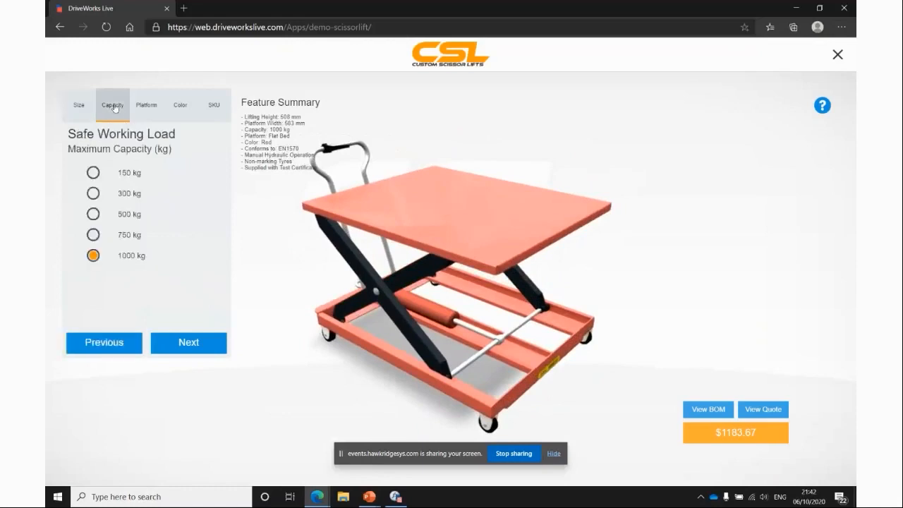
pyautogui.click(151, 110)
pyautogui.click(110, 113)
pyautogui.click(146, 113)
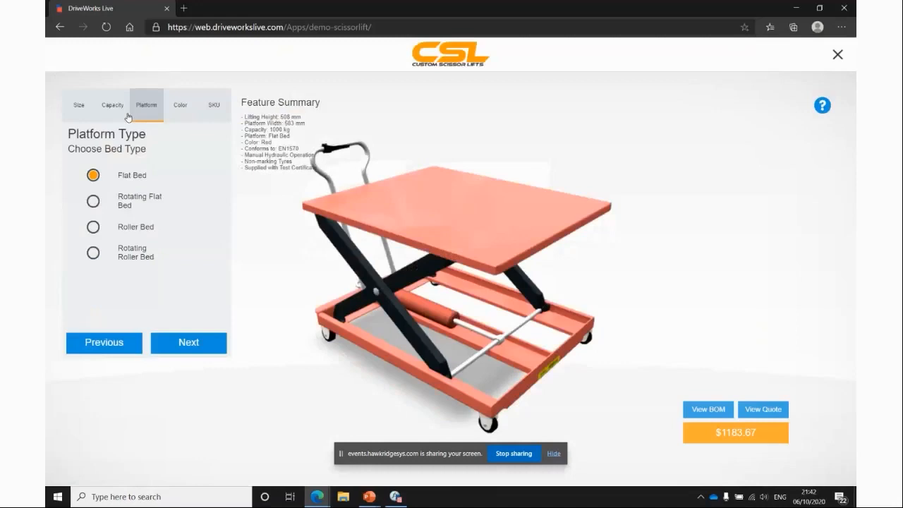
pyautogui.click(95, 201)
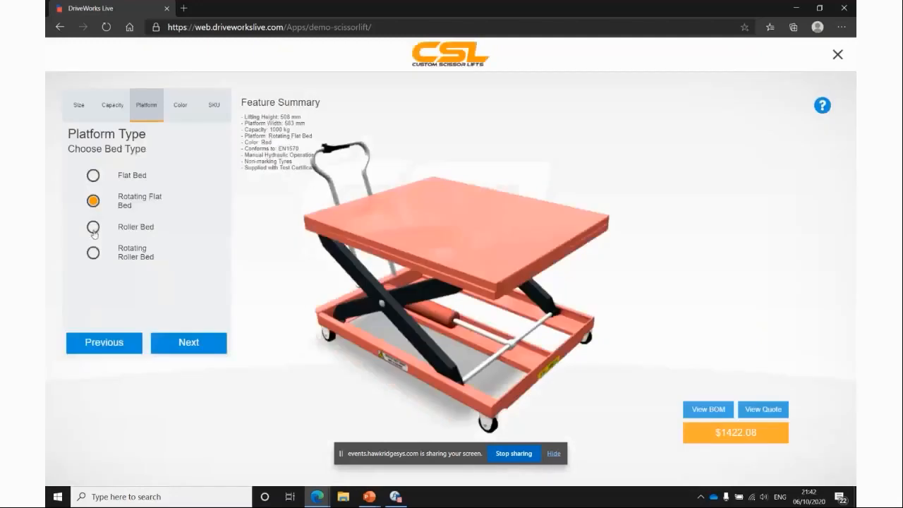
pyautogui.click(93, 227)
pyautogui.click(93, 252)
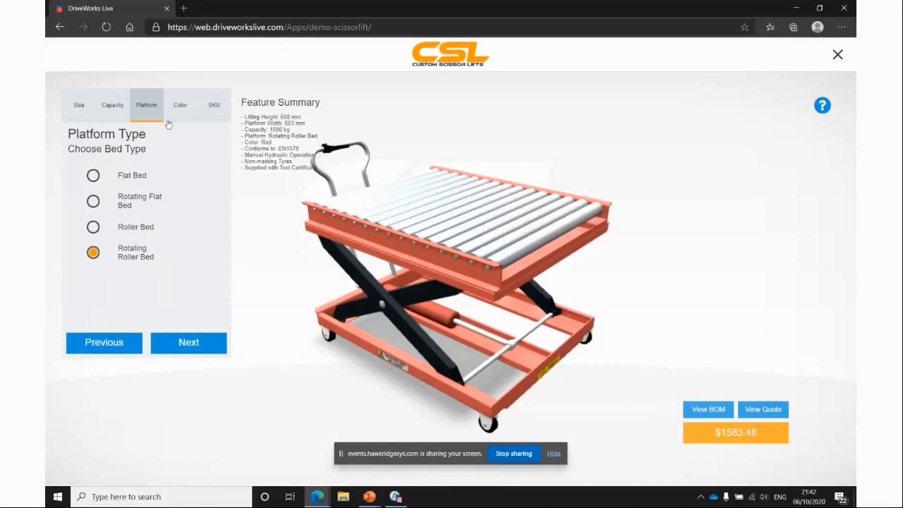
# Try a 300 kg maximum capacity, then restore 1000 kg capacity and the Flat Bed platform type.
pyautogui.click(122, 111)
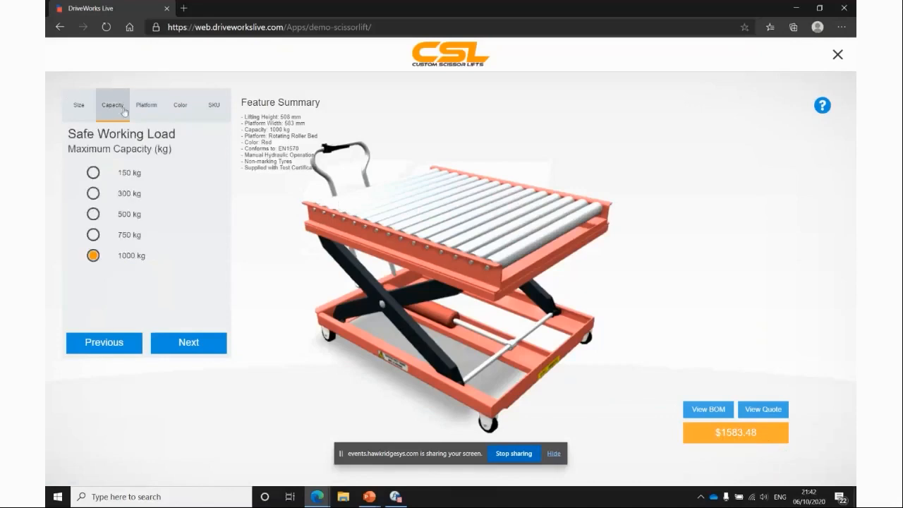
pyautogui.click(94, 197)
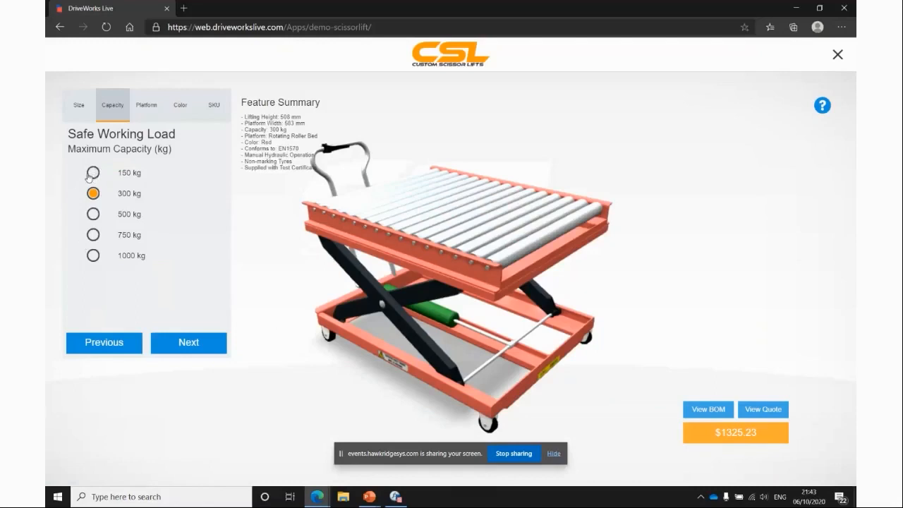
pyautogui.click(93, 255)
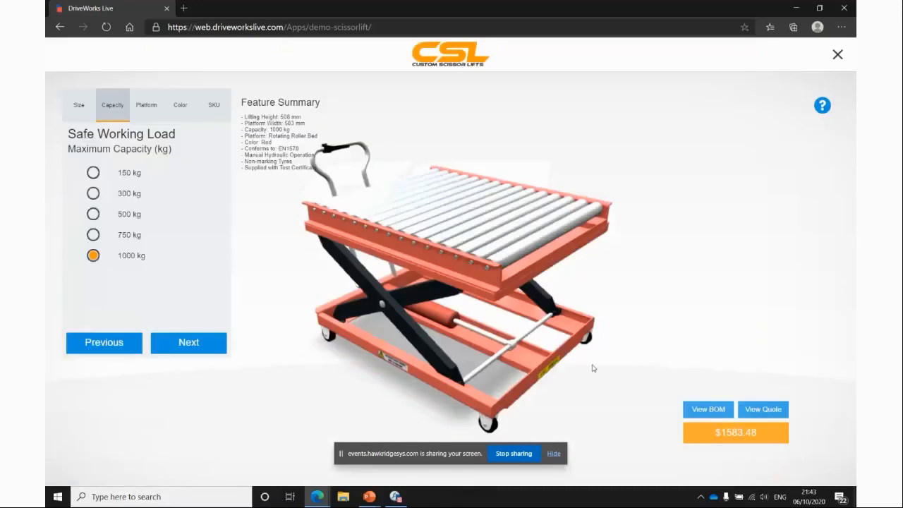
pyautogui.click(143, 115)
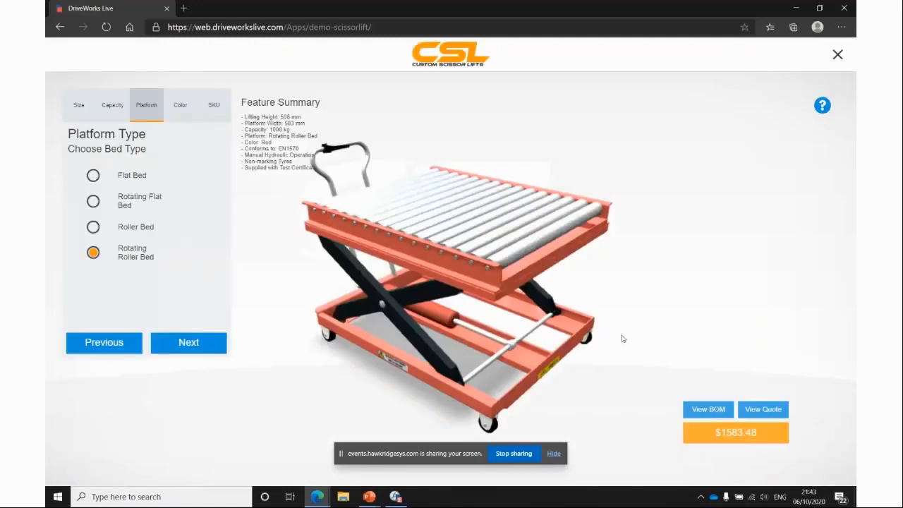
pyautogui.click(93, 175)
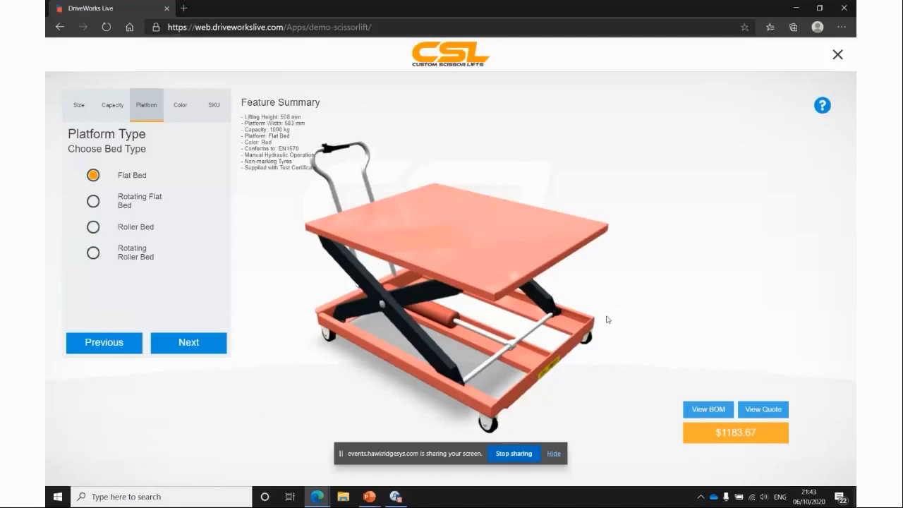
# Review the generated product code on the SKU page and continue to the document request form.
pyautogui.click(207, 111)
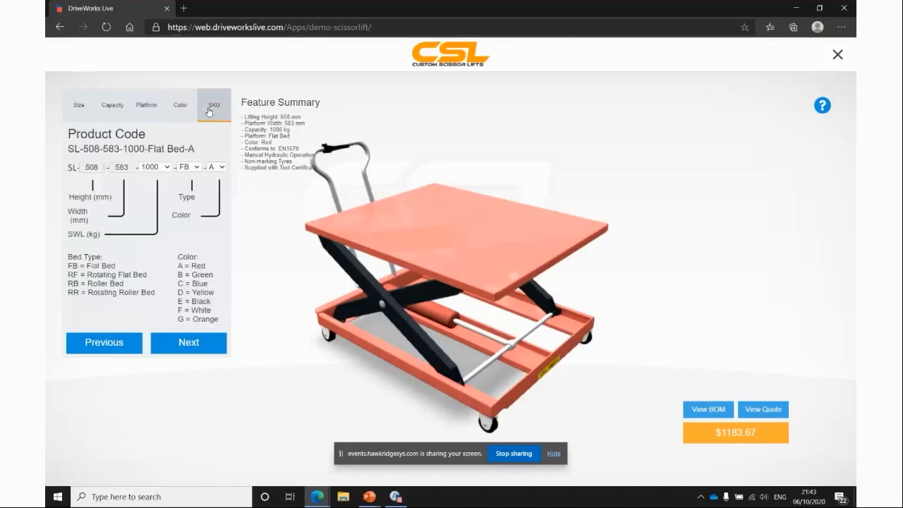
pyautogui.click(193, 349)
pyautogui.click(192, 344)
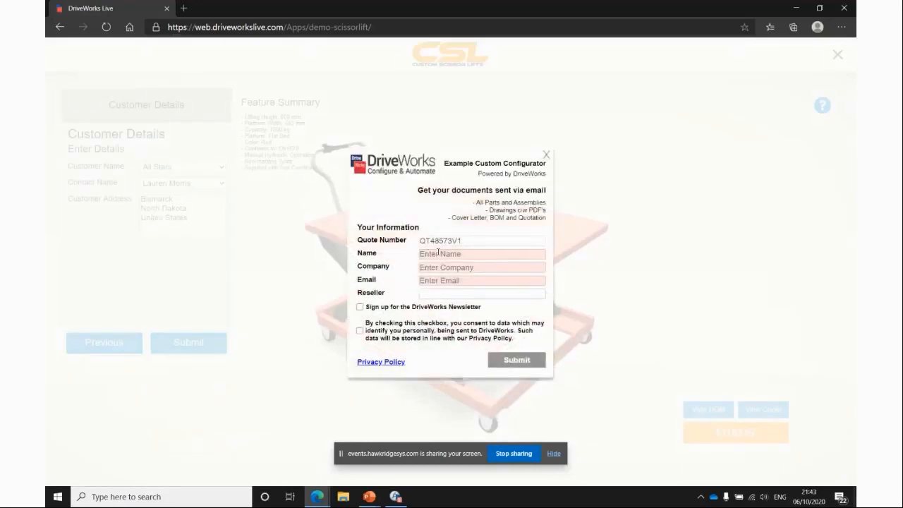
# Fill in the document request form with the requester's name, company name DriveWorks Ltd, and e-mail address.
pyautogui.click(420, 256)
pyautogui.press('Tab')
pyautogui.write('DriveWorks Ltd')
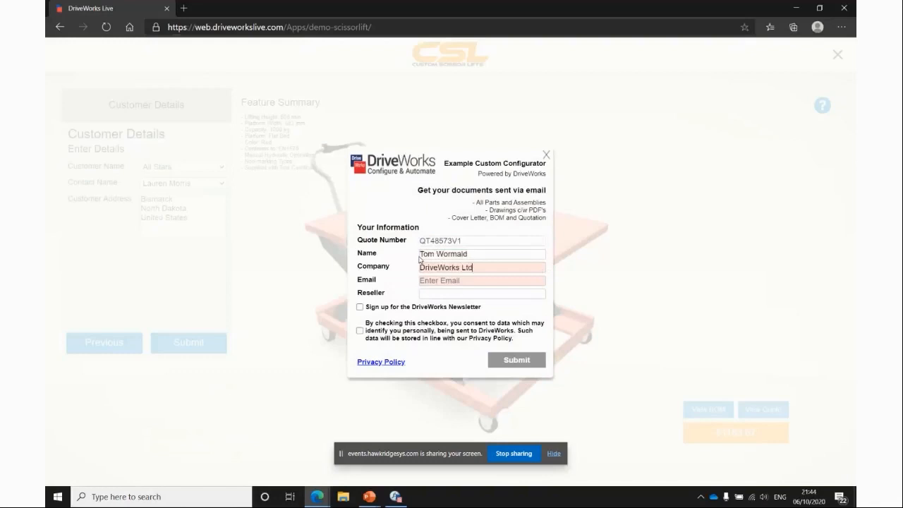
pyautogui.press('Tab')
# Tick the personal-data consent box and submit the document request.
pyautogui.click(359, 331)
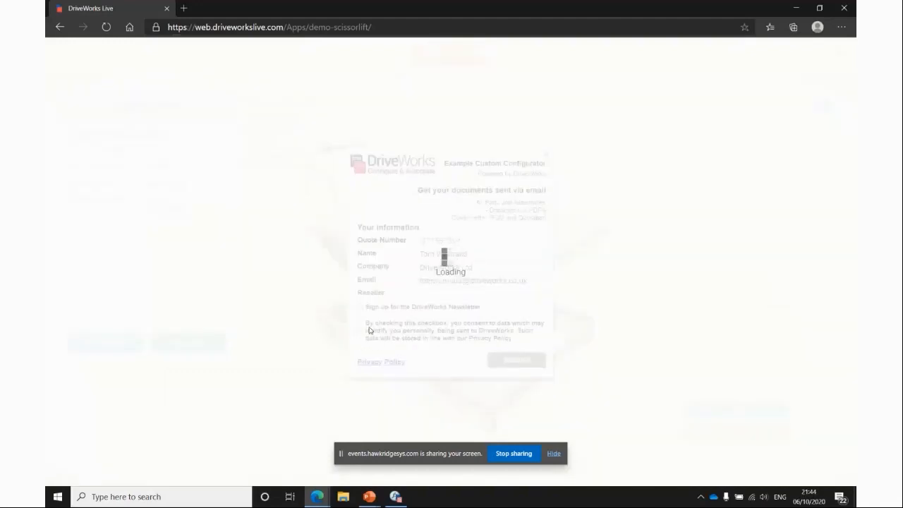
pyautogui.click(361, 331)
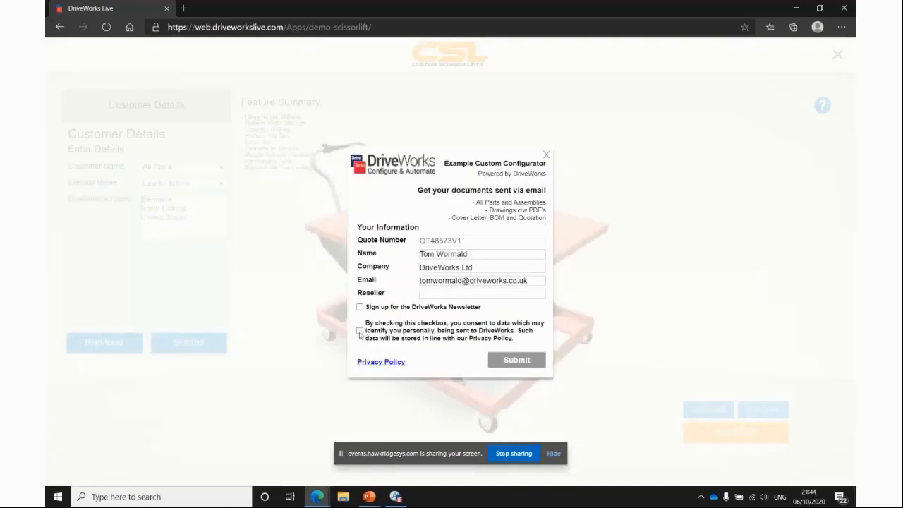
pyautogui.click(360, 330)
pyautogui.click(407, 336)
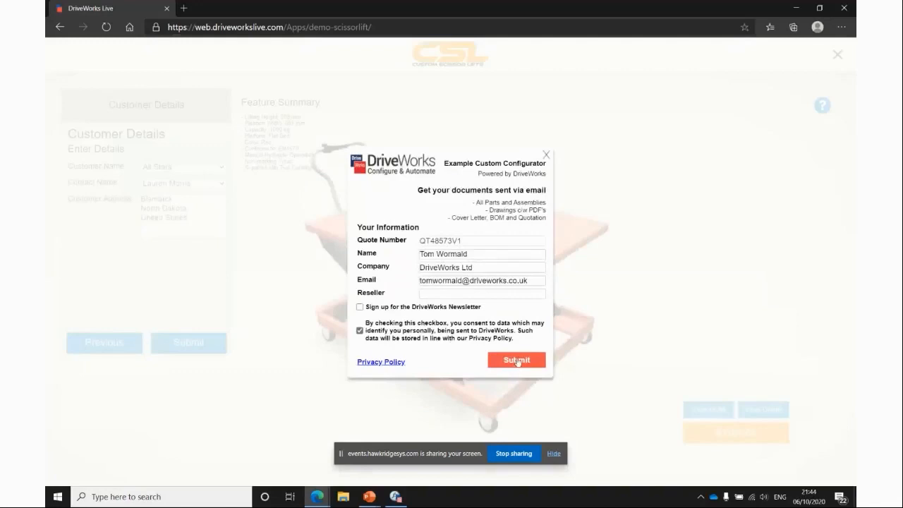
pyautogui.click(514, 360)
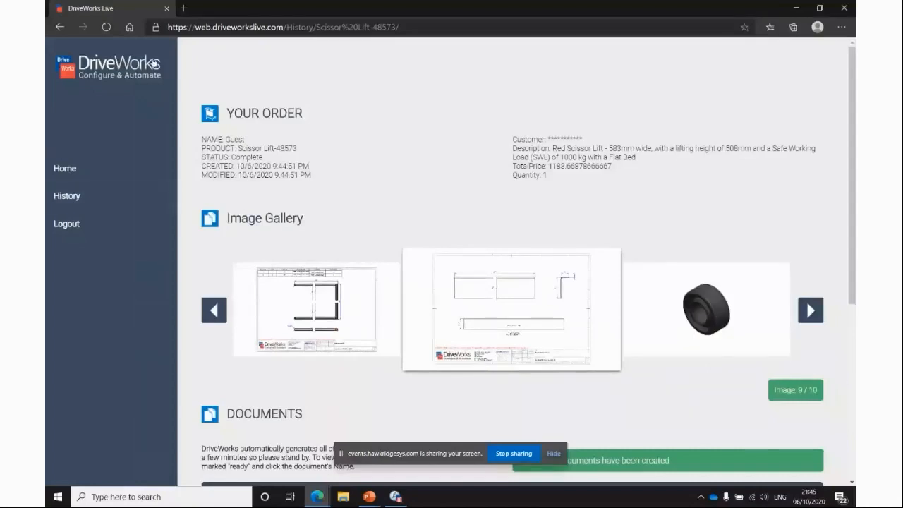
# Open driveworkslive.com in a new browser tab.
pyautogui.click(184, 9)
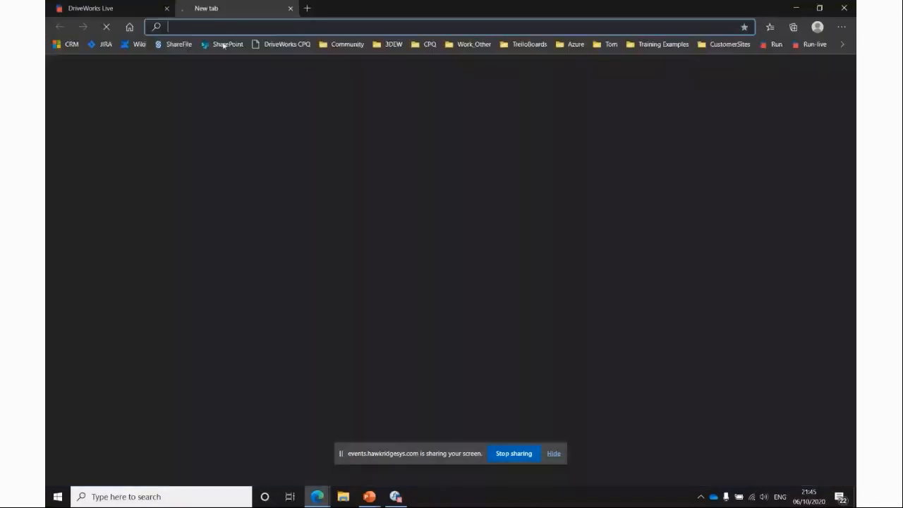
pyautogui.write('dri')
pyautogui.press('Return')
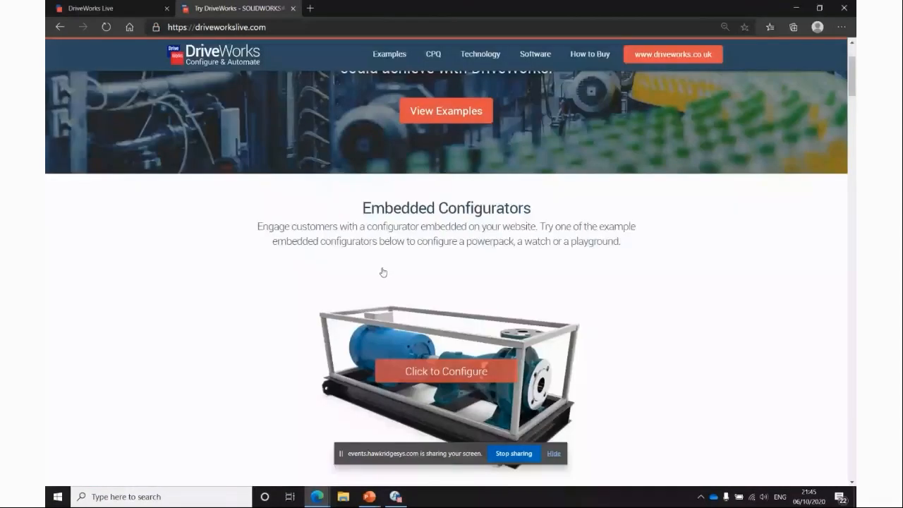
# Browse down the DriveWorks Live homepage through the example configurators, CPQ videos and technology sections.
pyautogui.scroll(-10, 178, 292)
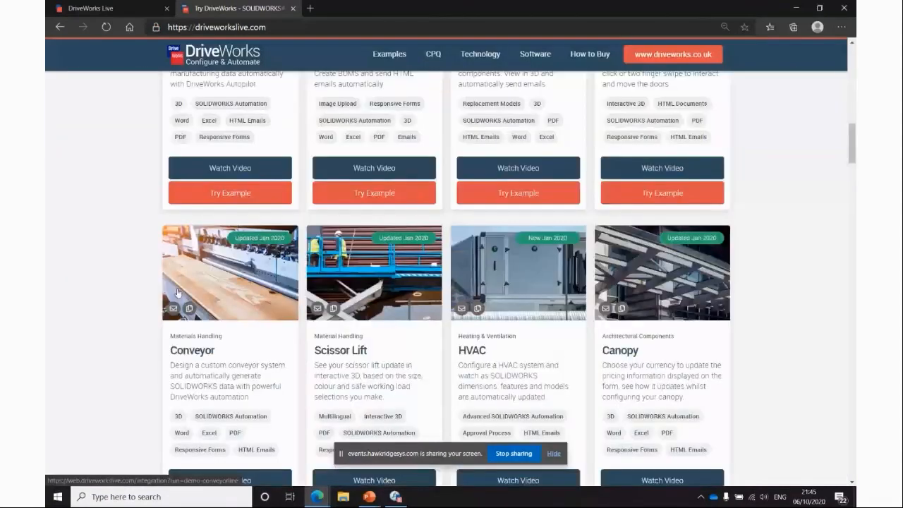
pyautogui.scroll(-10, 490, 264)
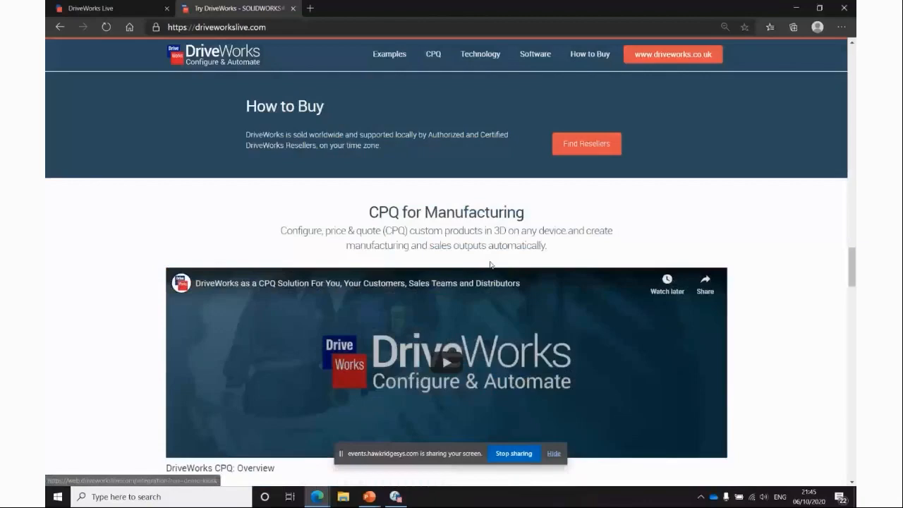
pyautogui.scroll(-3, 501, 240)
pyautogui.scroll(2, 480, 282)
pyautogui.scroll(-1, 459, 316)
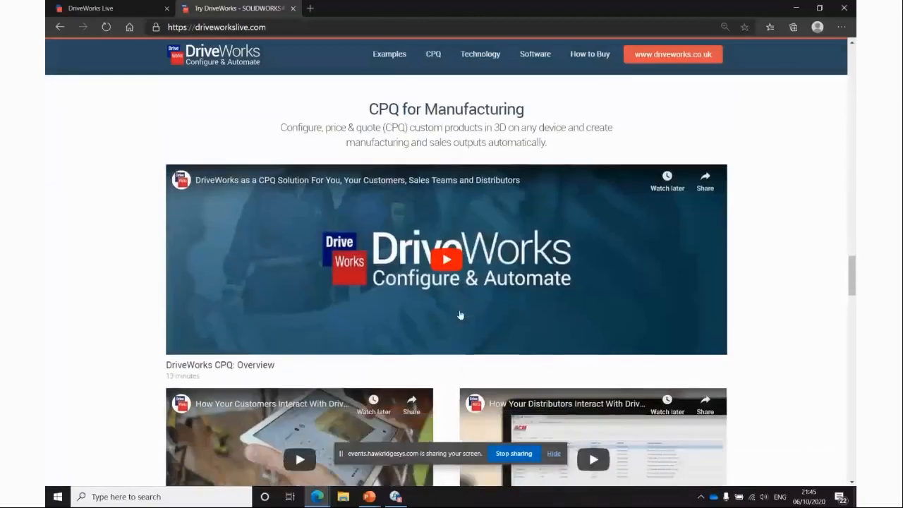
pyautogui.scroll(-5, 460, 315)
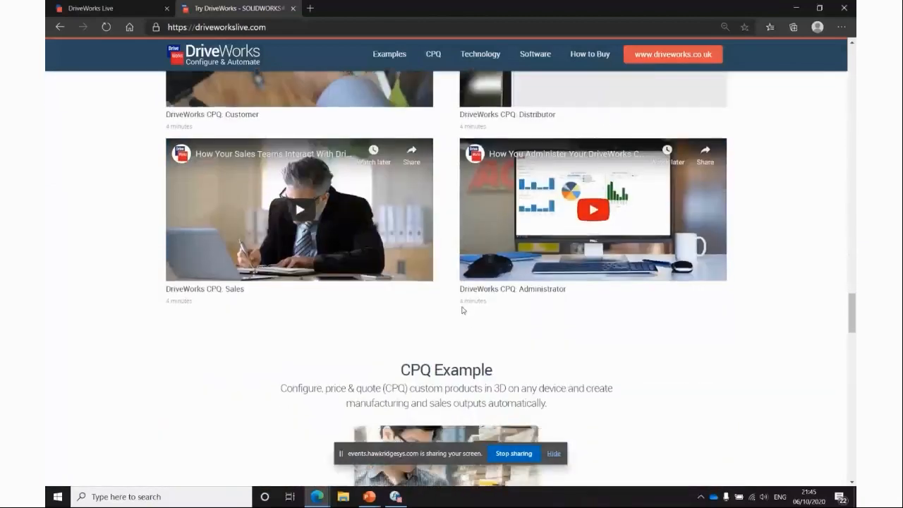
pyautogui.scroll(-6, 464, 306)
pyautogui.scroll(-2, 466, 302)
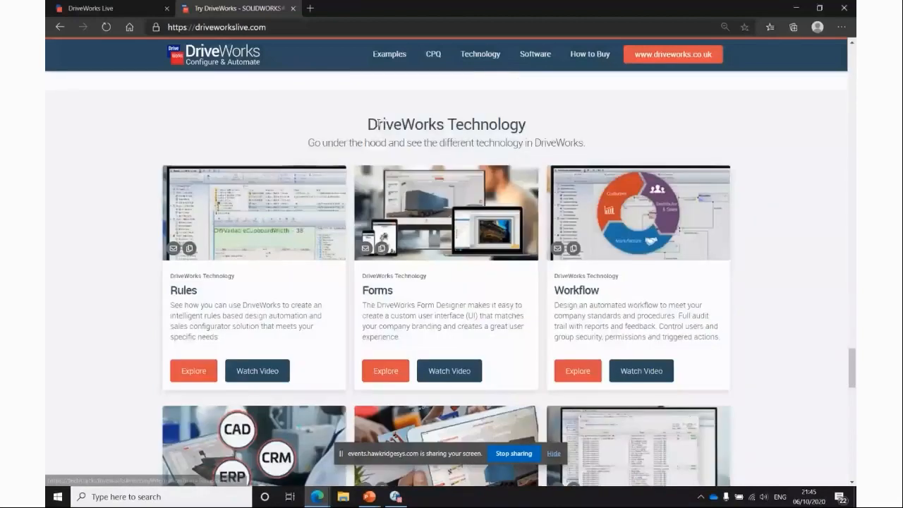
pyautogui.scroll(-3, 379, 124)
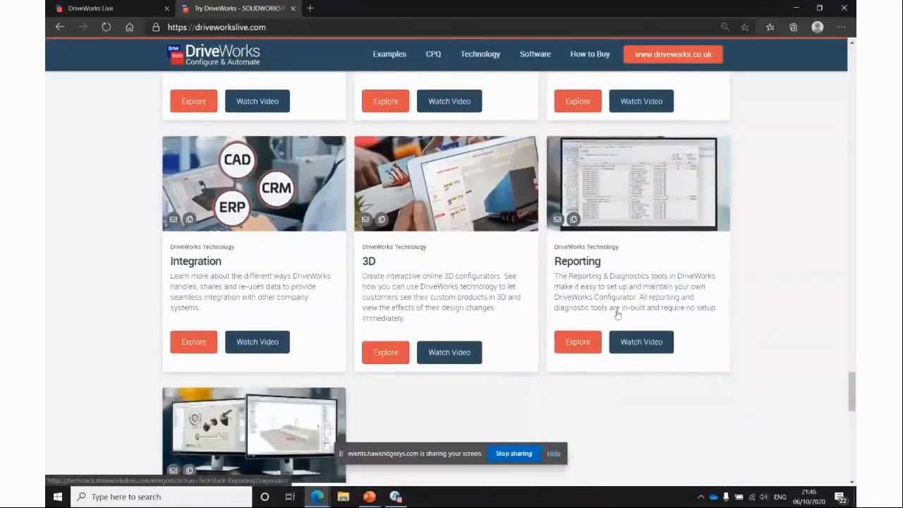
pyautogui.scroll(-2, 467, 353)
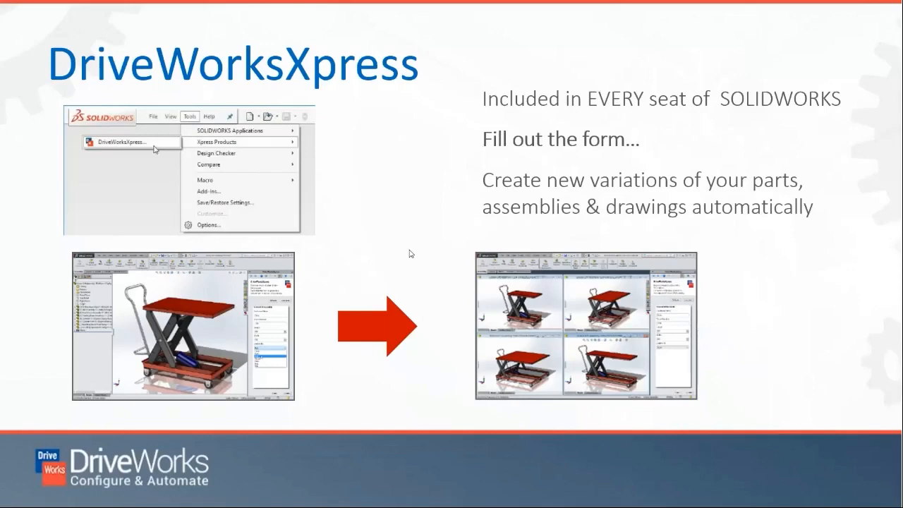
pyautogui.click(443, 168)
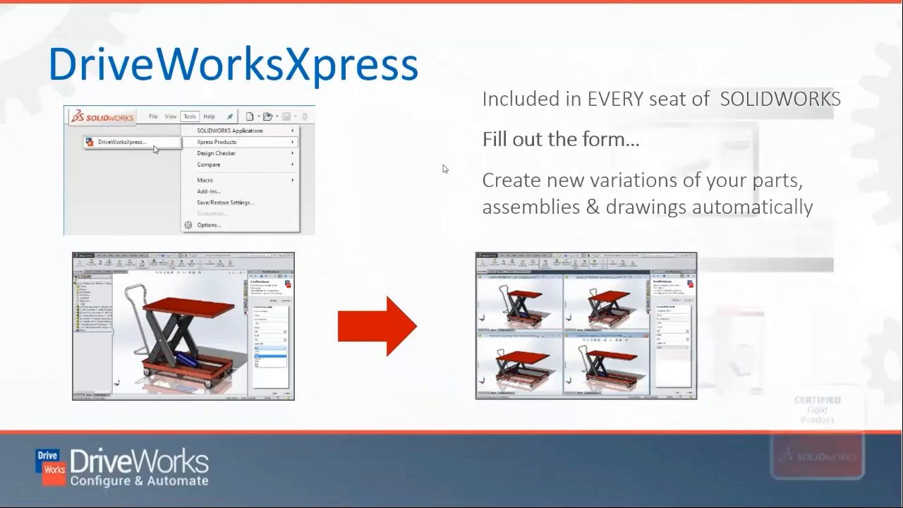